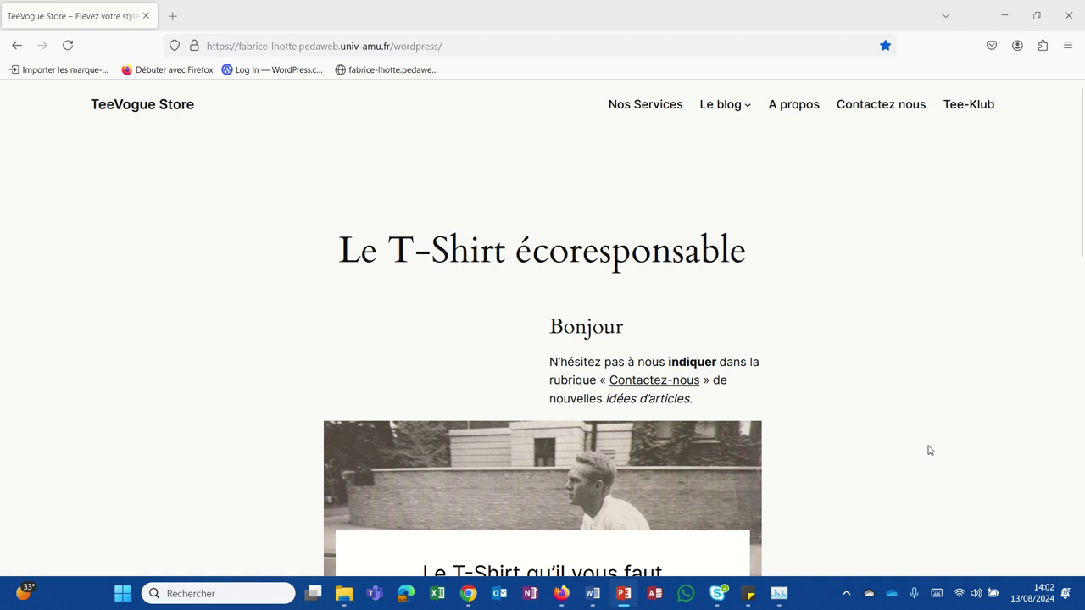
Examine the TeeVogue Store home page down to the footer with its Pages and Follow us columns
click(178, 421)
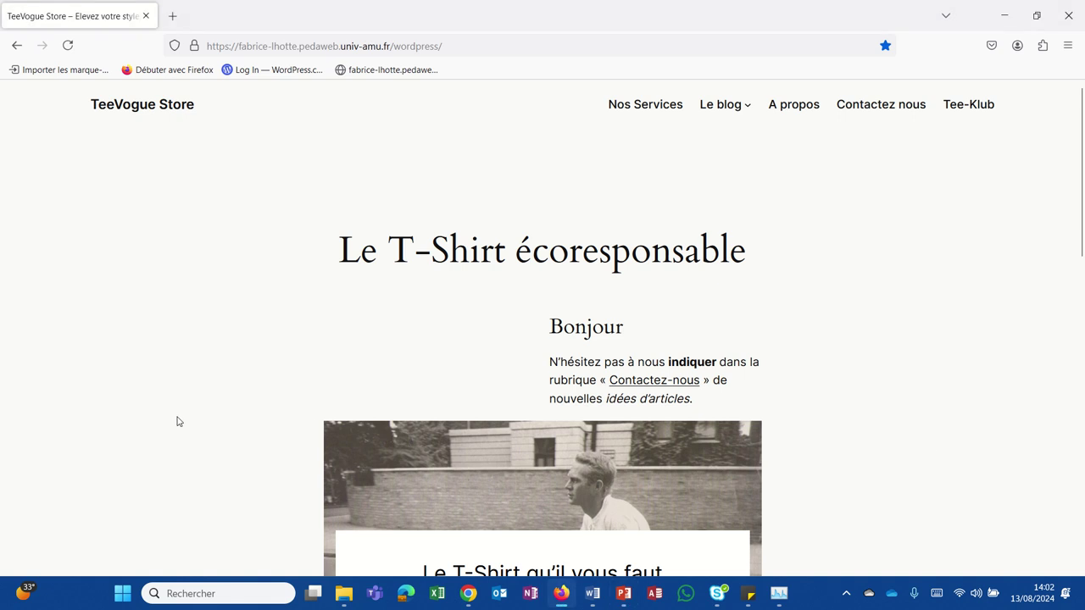
scroll(178, 422, down, 10)
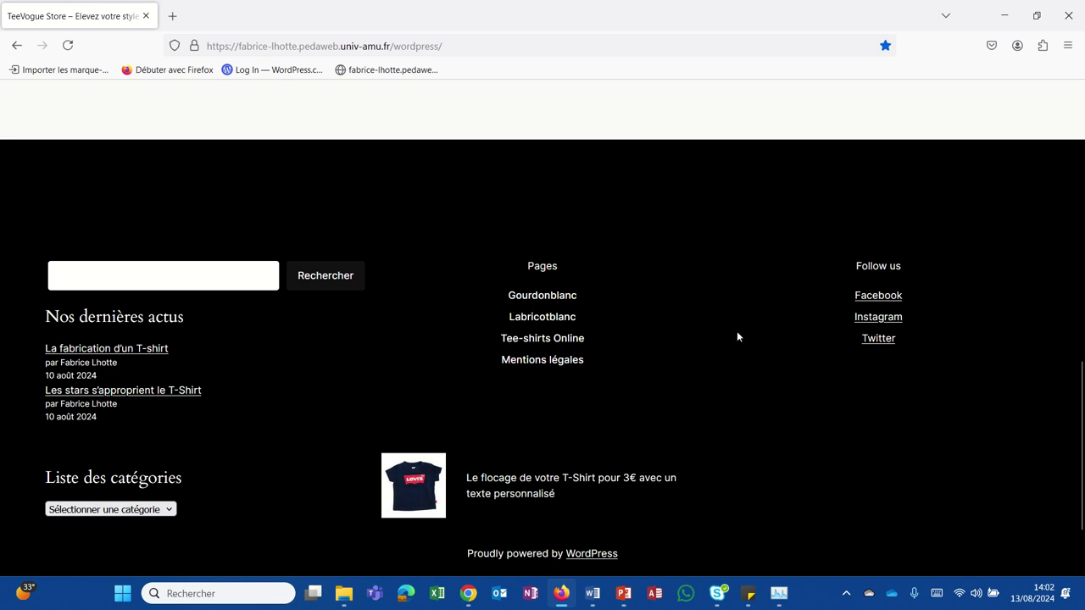
scroll(881, 373, up, 2)
scroll(878, 365, down, 1)
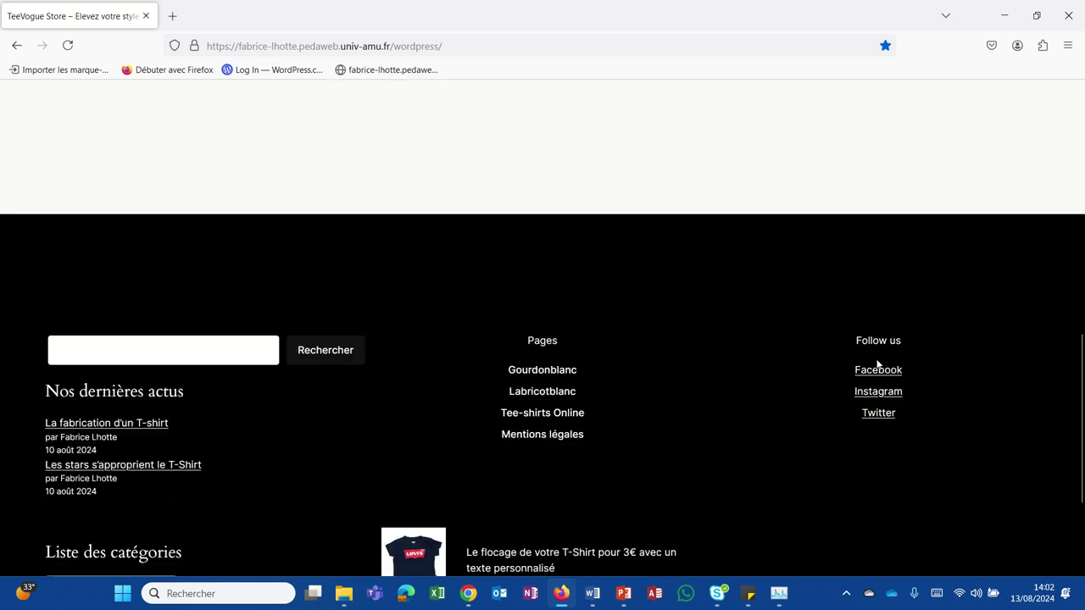
Switch to the WordPress dashboard in Chrome and open the site's Pied de page template part for editing in the site editor
click(468, 593)
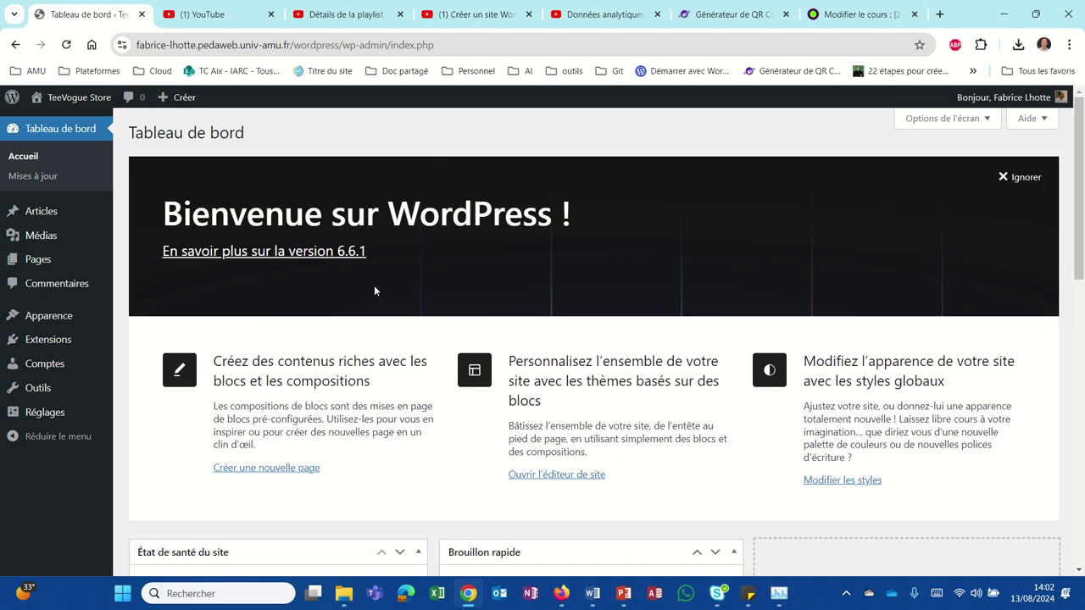
mouse_move(60, 315)
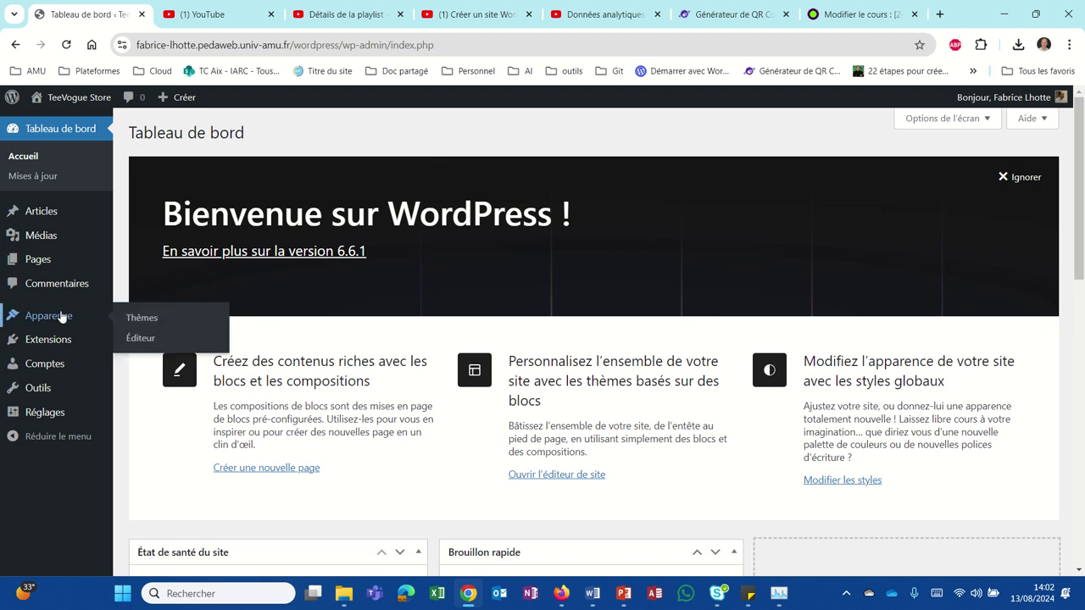
click(137, 343)
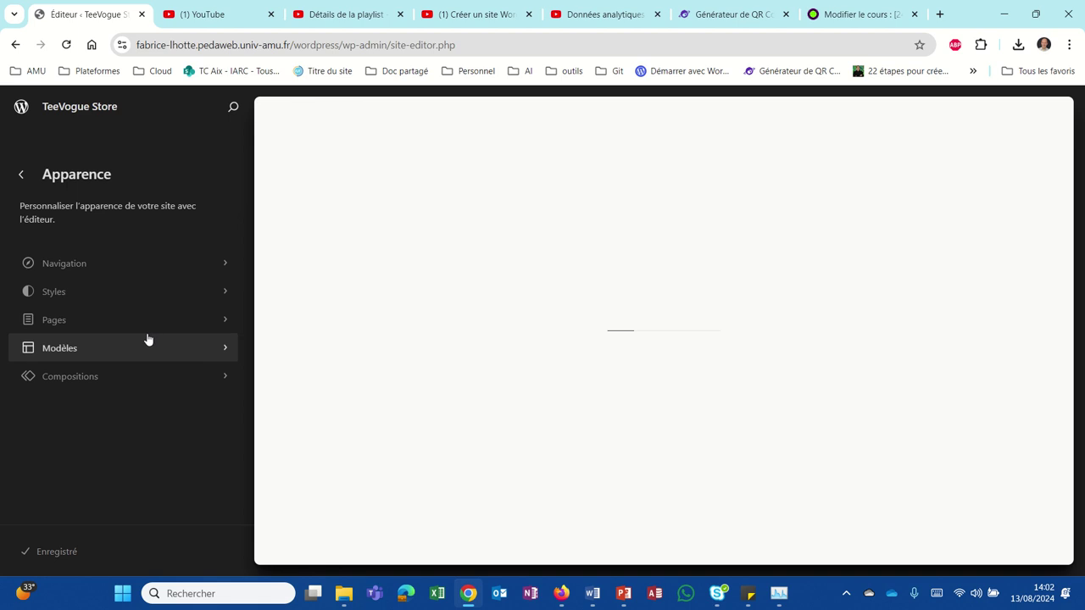
scroll(300, 339, down, 15)
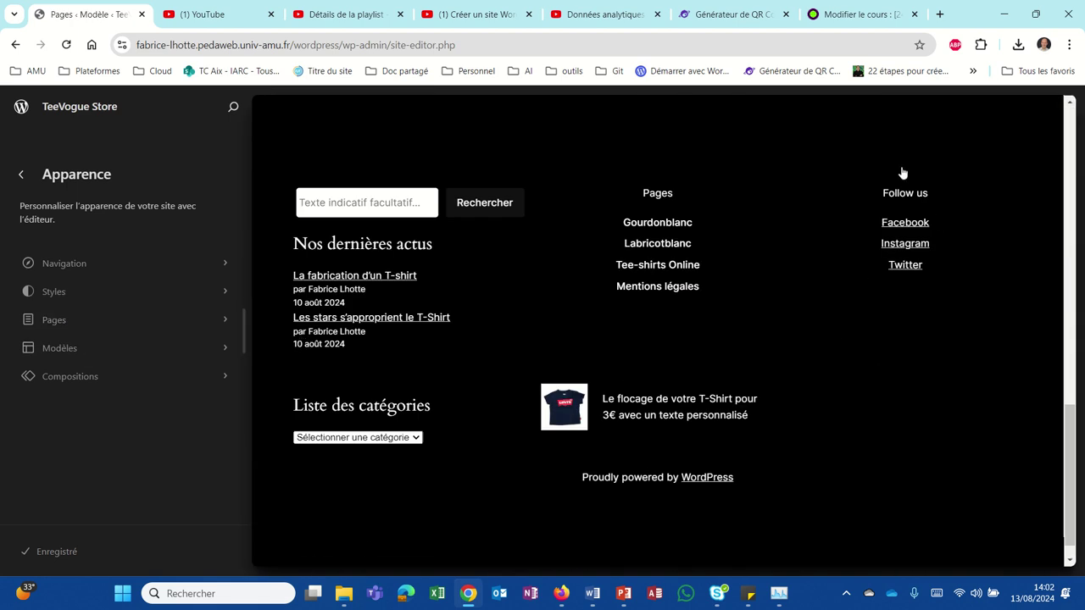
click(868, 223)
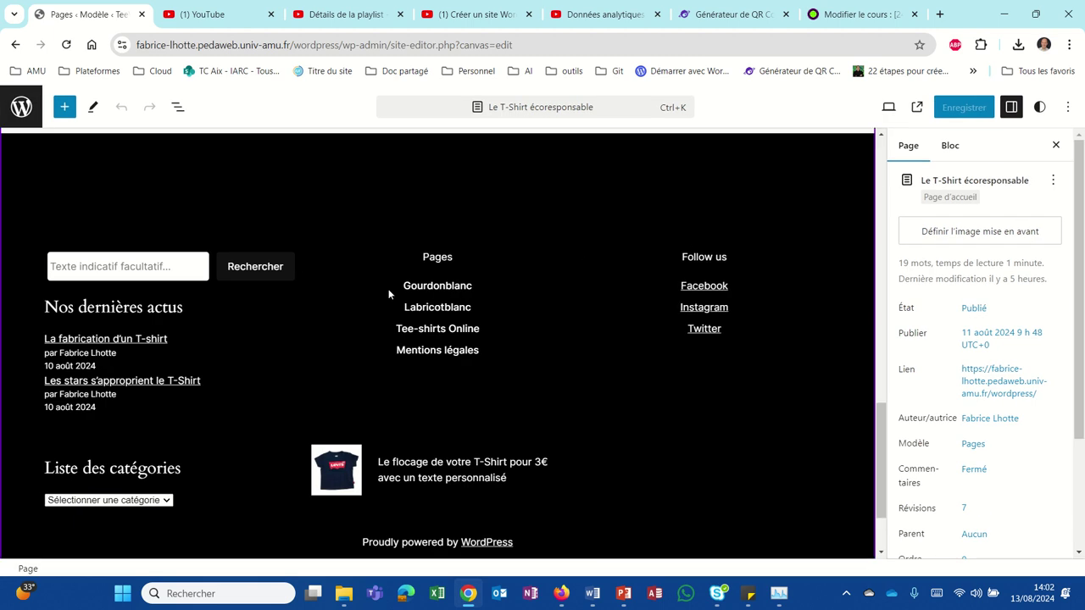
click(712, 322)
click(121, 151)
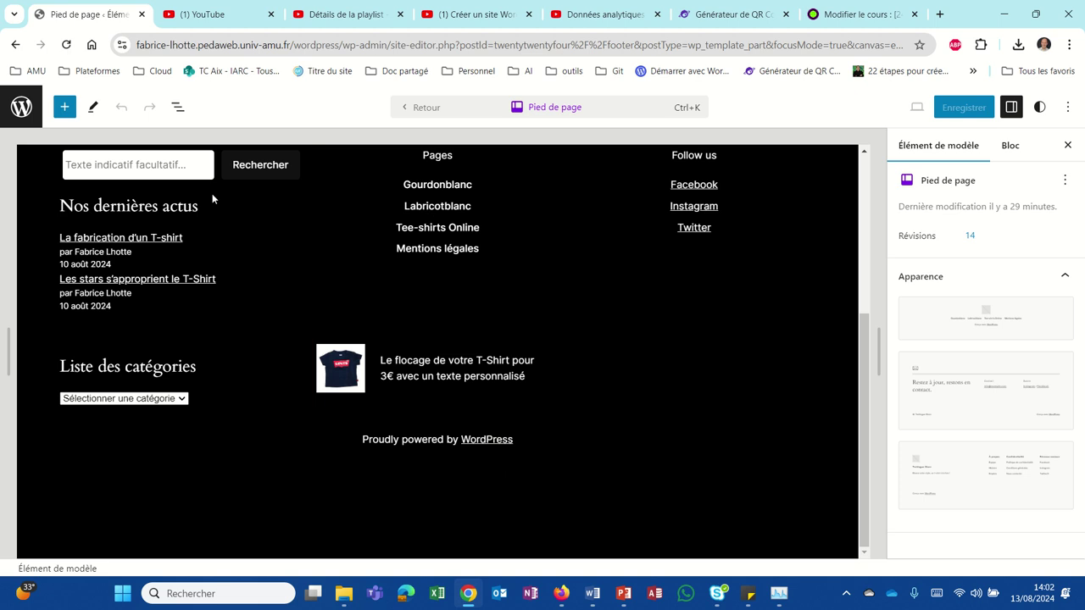
Show the footer's block list and delete the Follow us text with its Facebook, Instagram and Twitter links from the third column
click(680, 227)
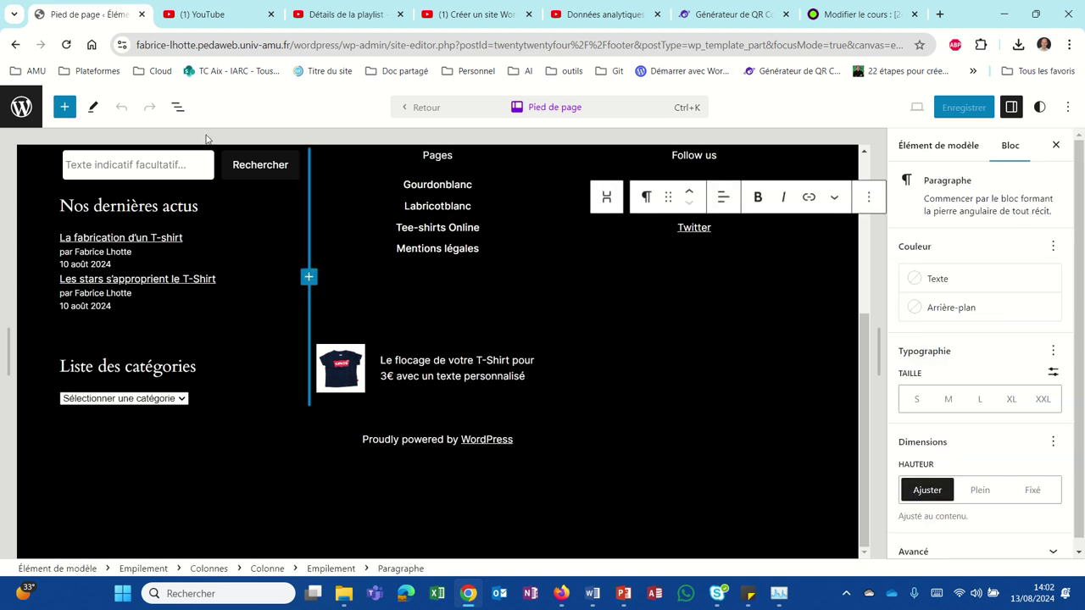
click(178, 107)
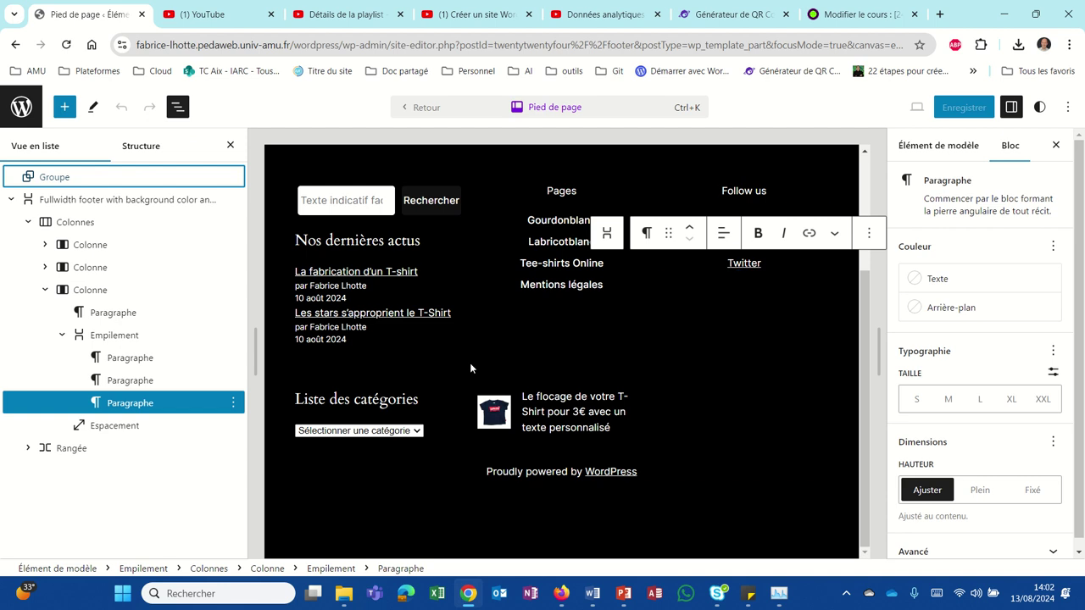
click(761, 264)
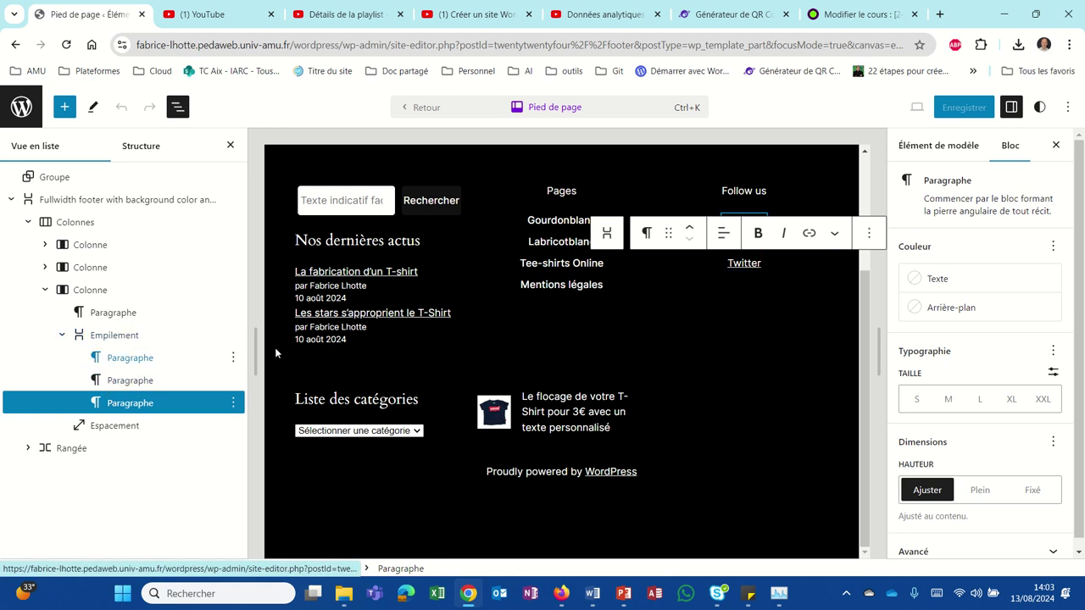
key(ctrl+z)
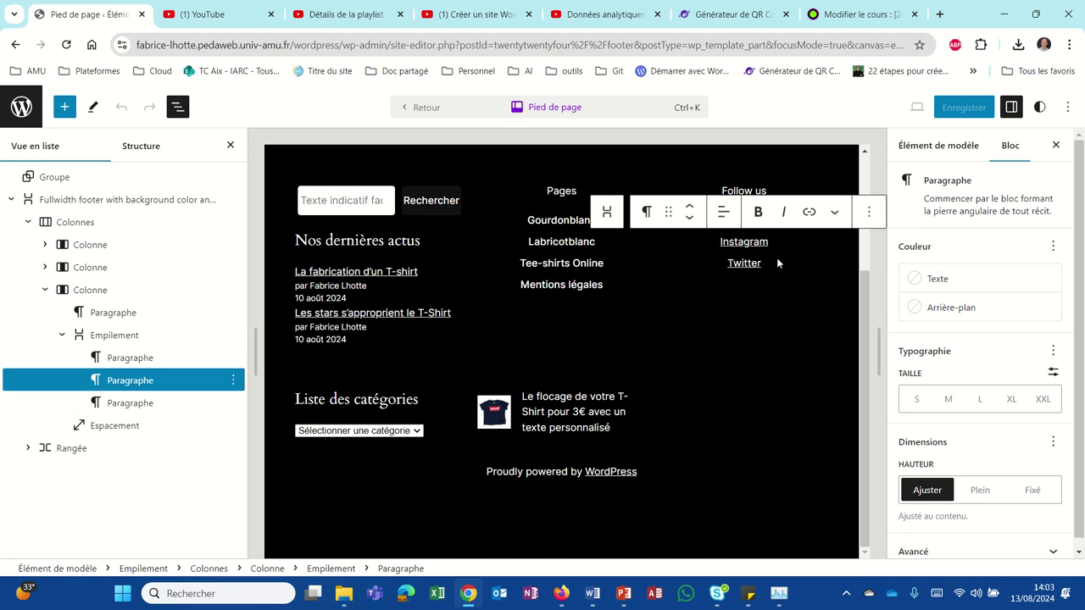
key(ctrl+z)
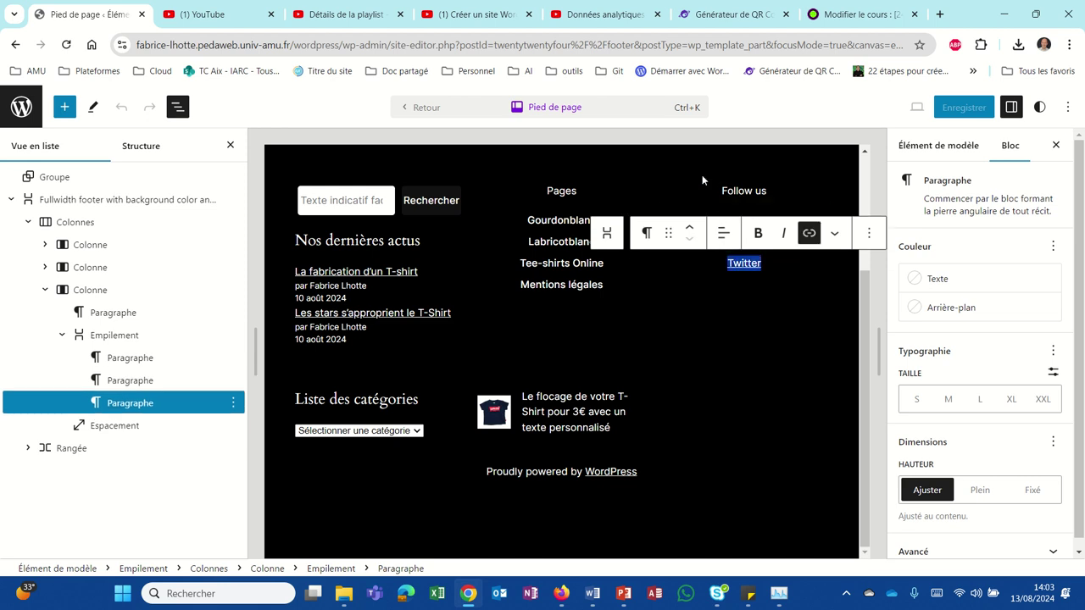
key(BackSpace)
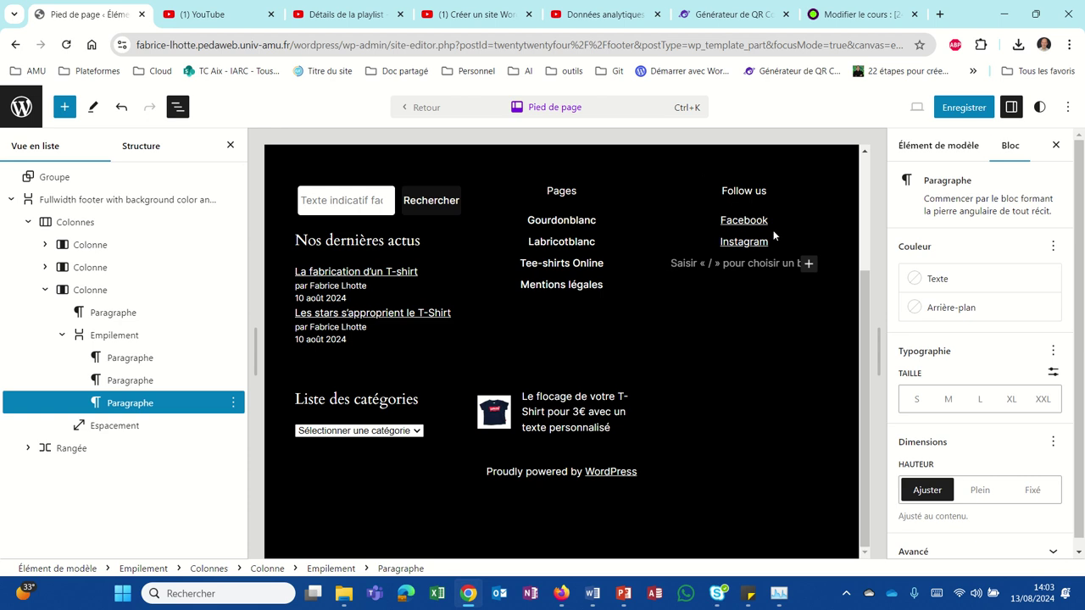
drag(712, 192, 770, 231)
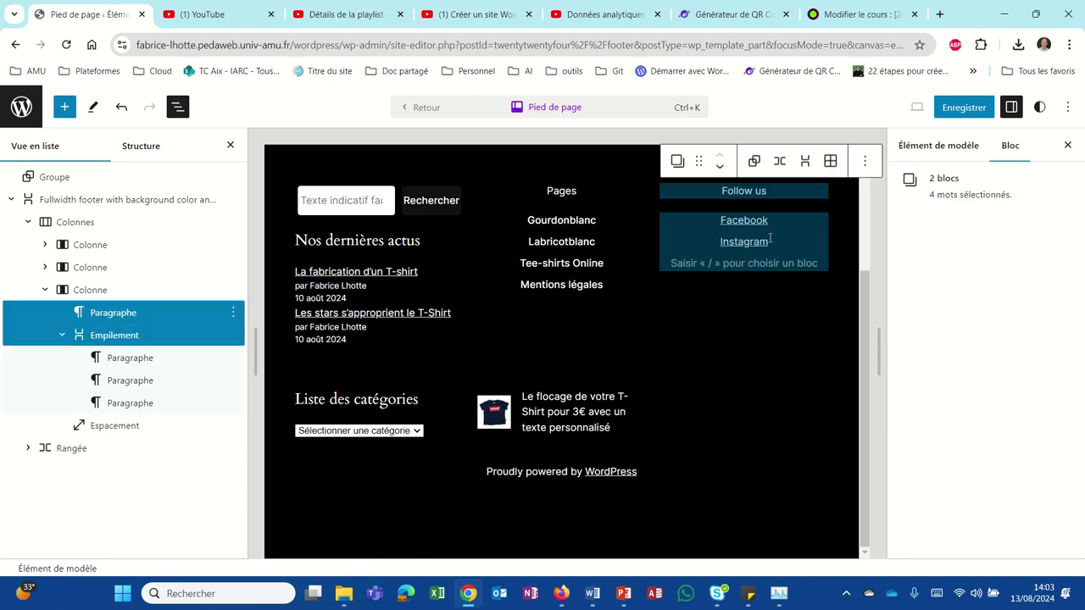
key(BackSpace)
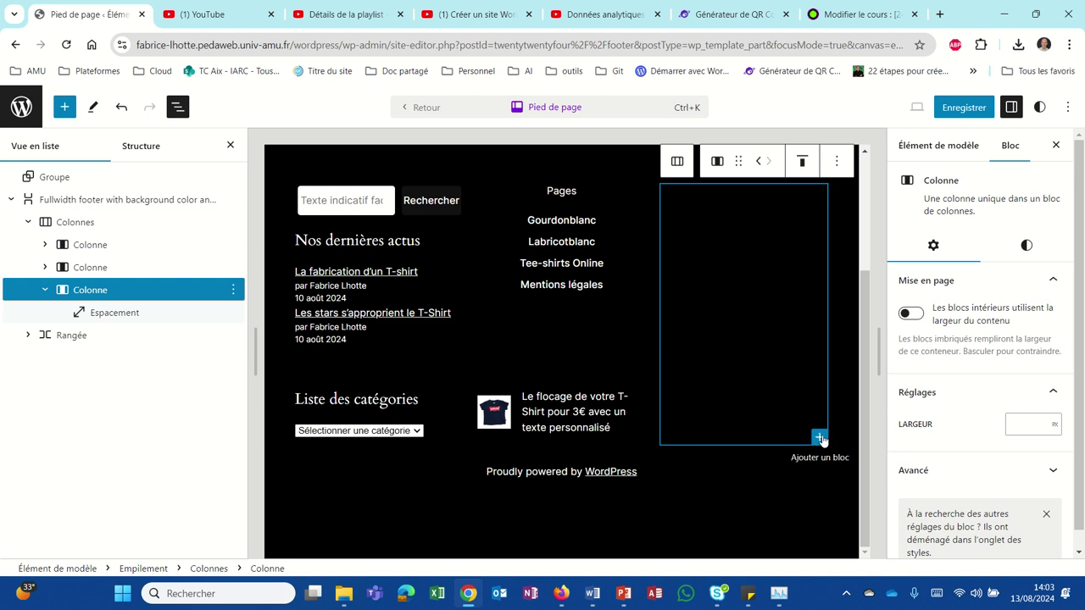
Add a level 4 heading reading "Nos réseaux" to the emptied third footer column
click(819, 438)
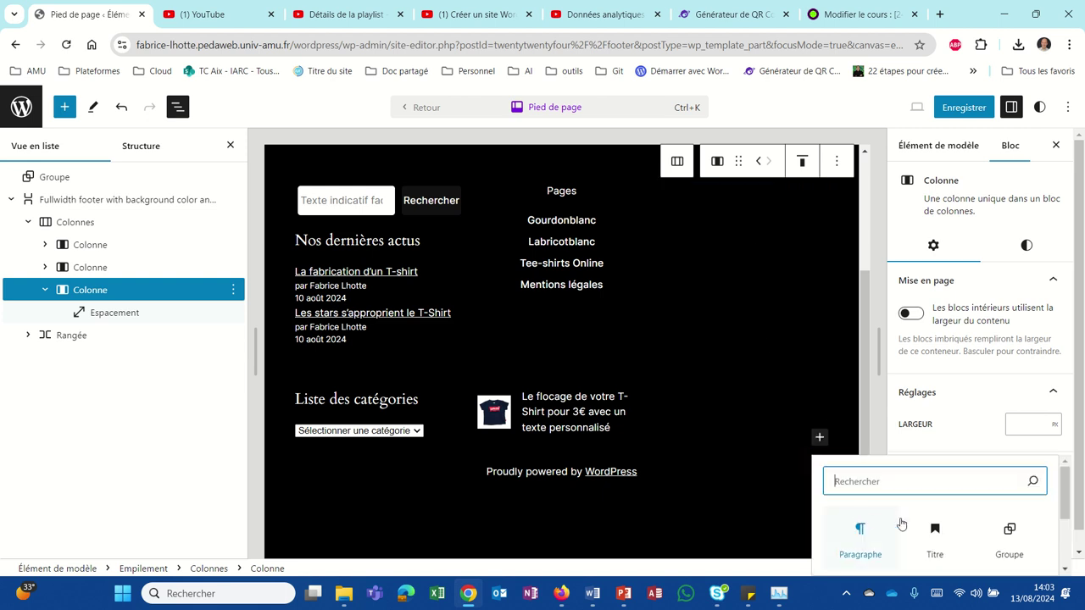
click(949, 545)
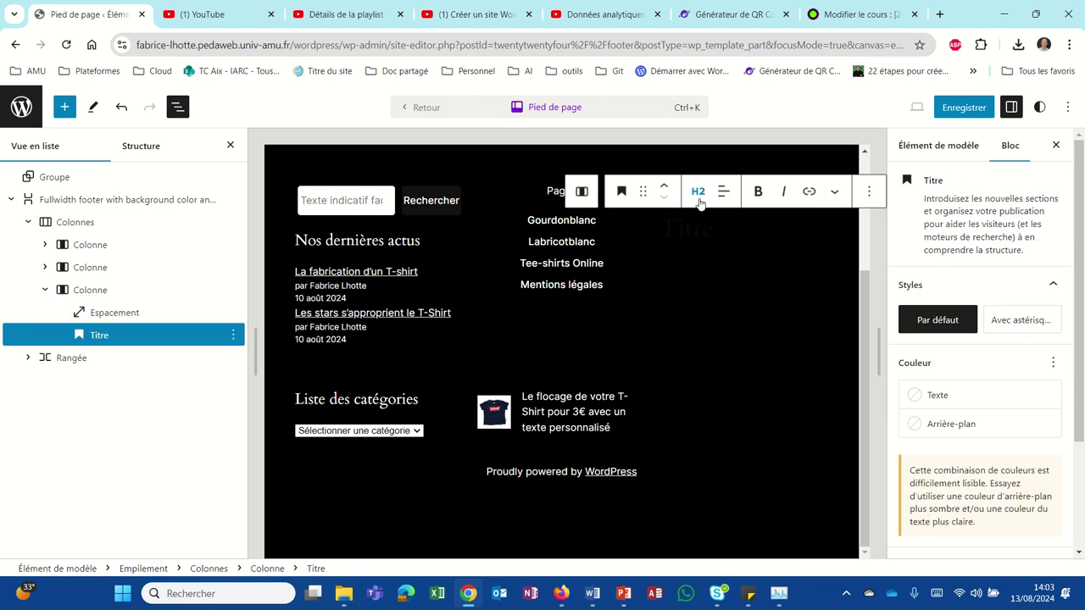
click(698, 192)
click(708, 313)
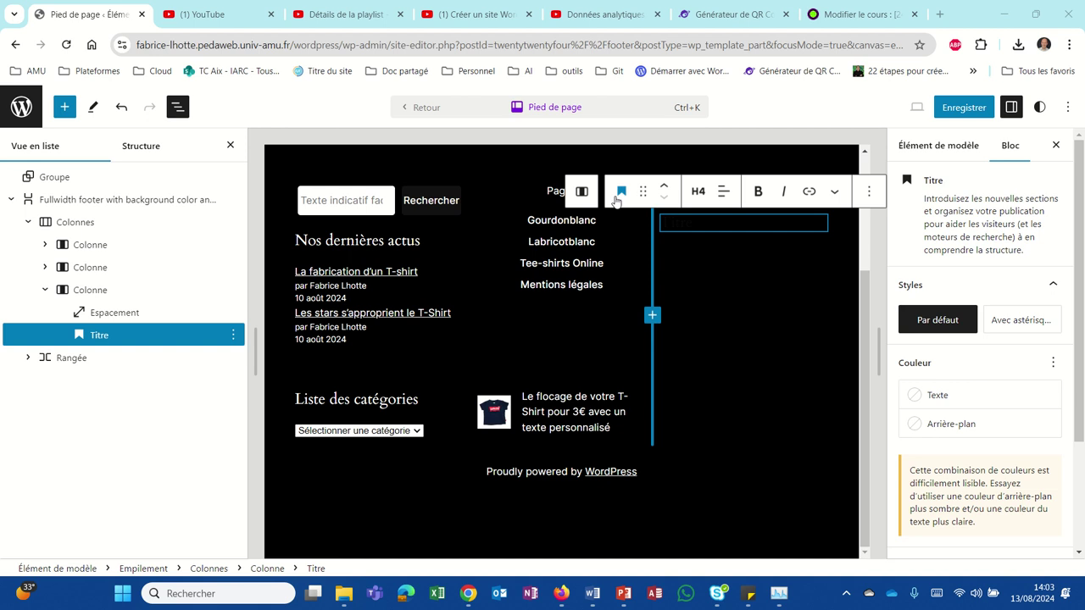
click(681, 219)
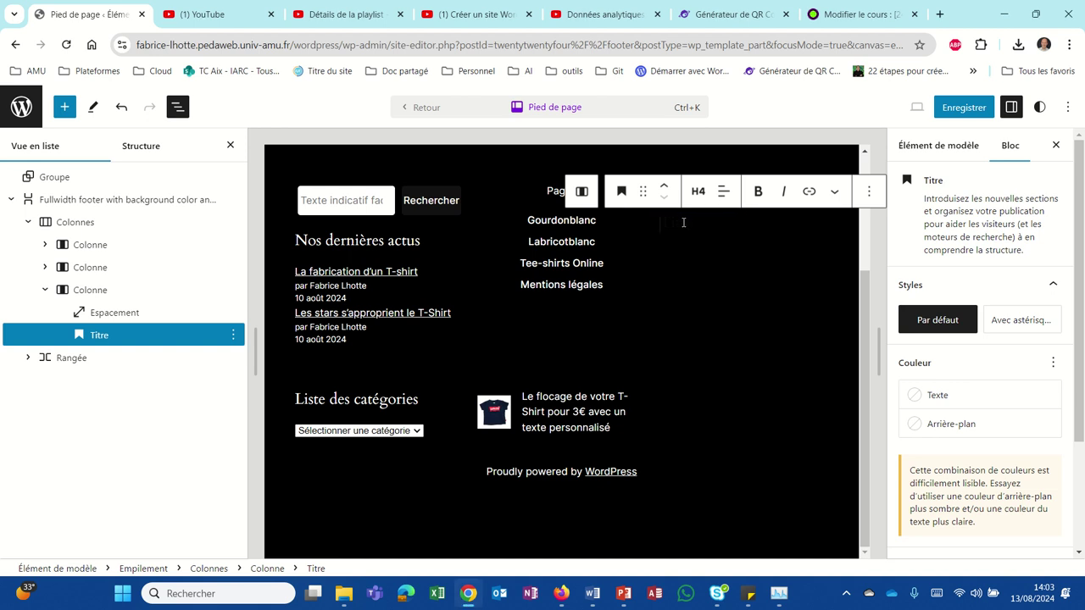
text(Nos réseaux)
Set the text colour of the "Nos réseaux" heading to the white theme colour Base / Deux (#FFFFFF)
click(918, 397)
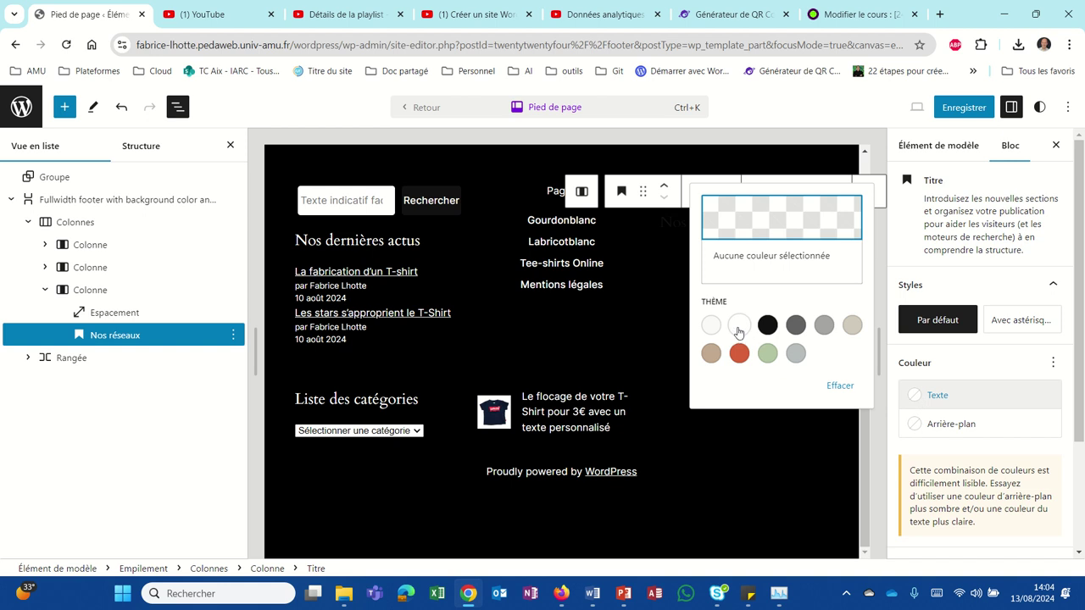
click(738, 330)
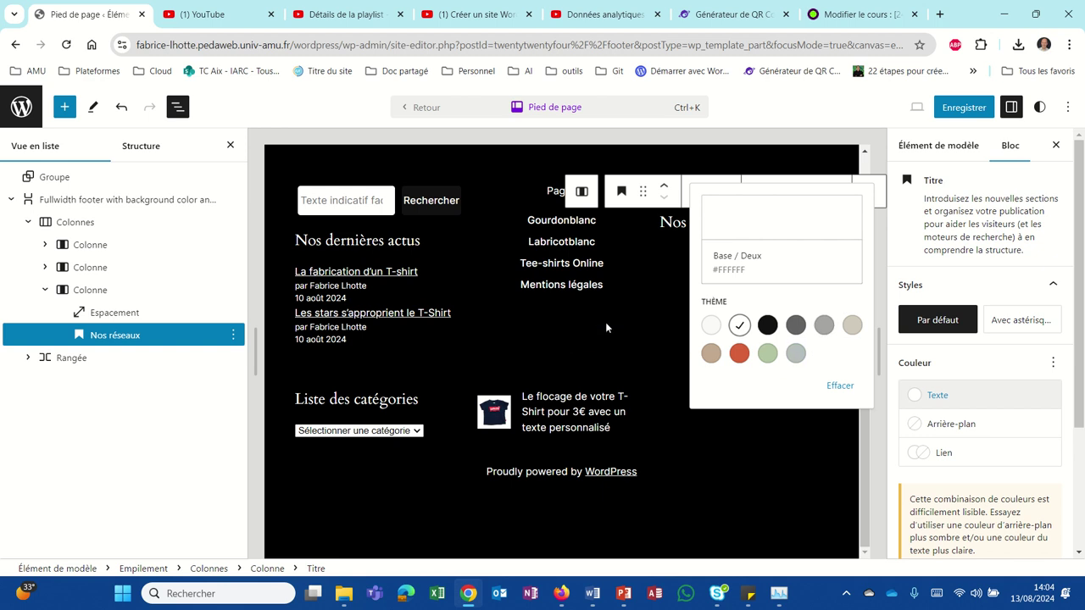
click(628, 321)
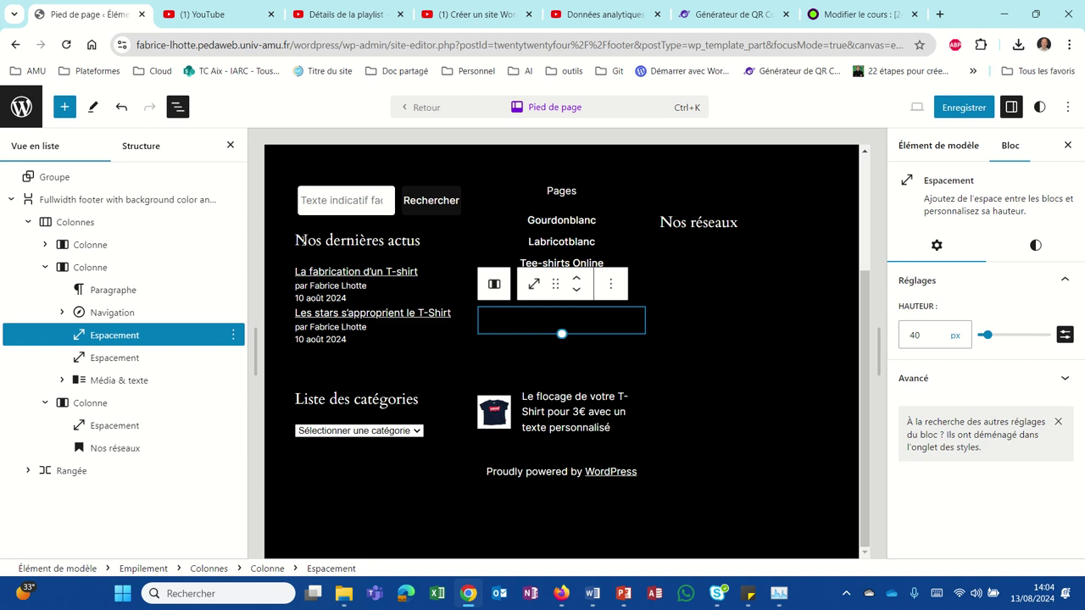
click(704, 222)
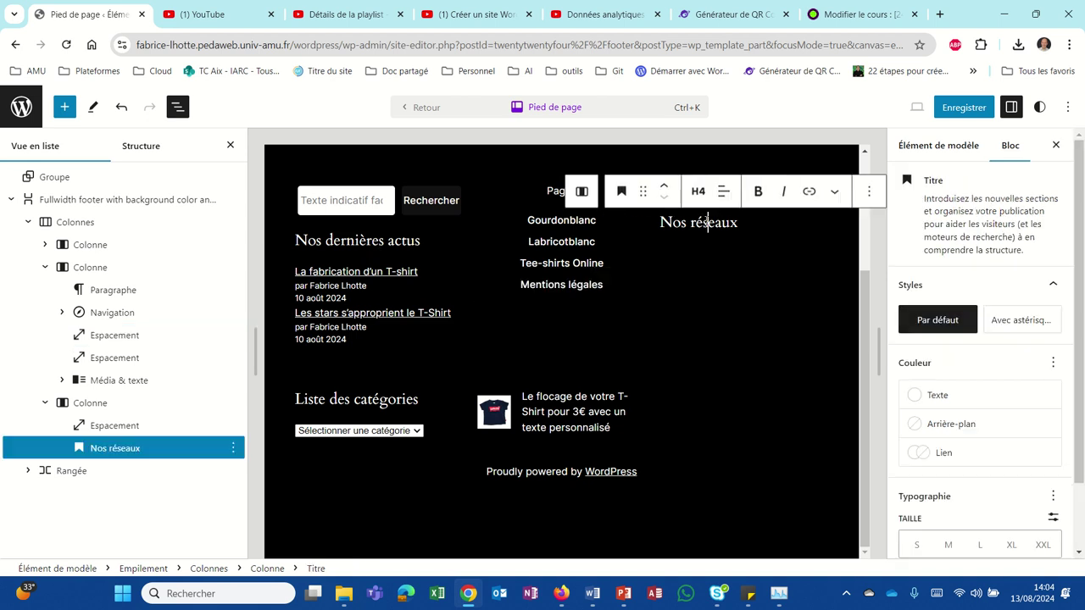
click(695, 266)
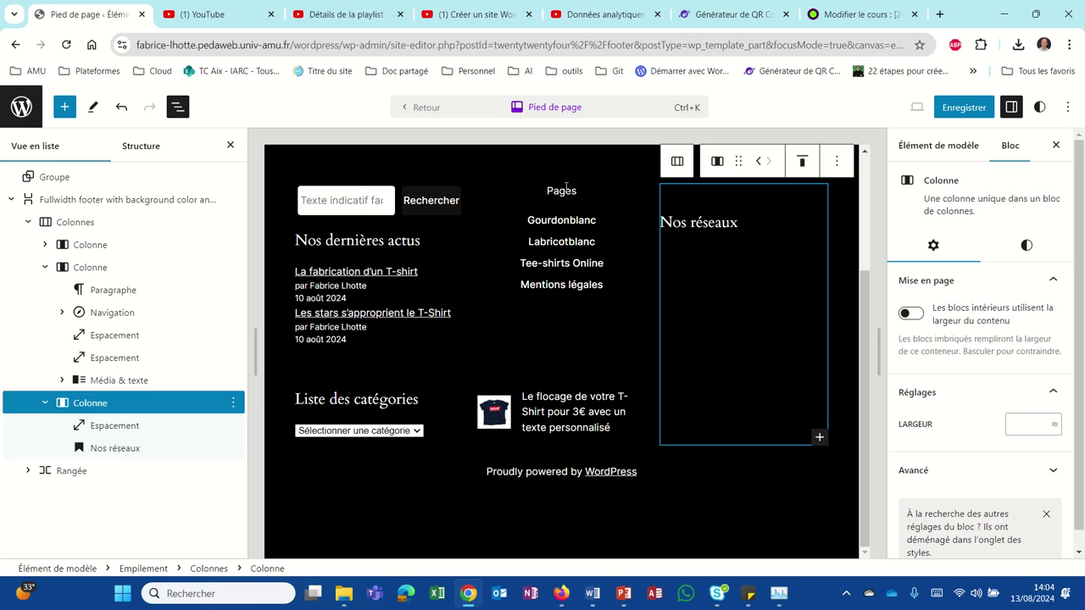
Replace the "Pages" text above the middle column's links with "Nos partenaires"
click(566, 189)
click(707, 224)
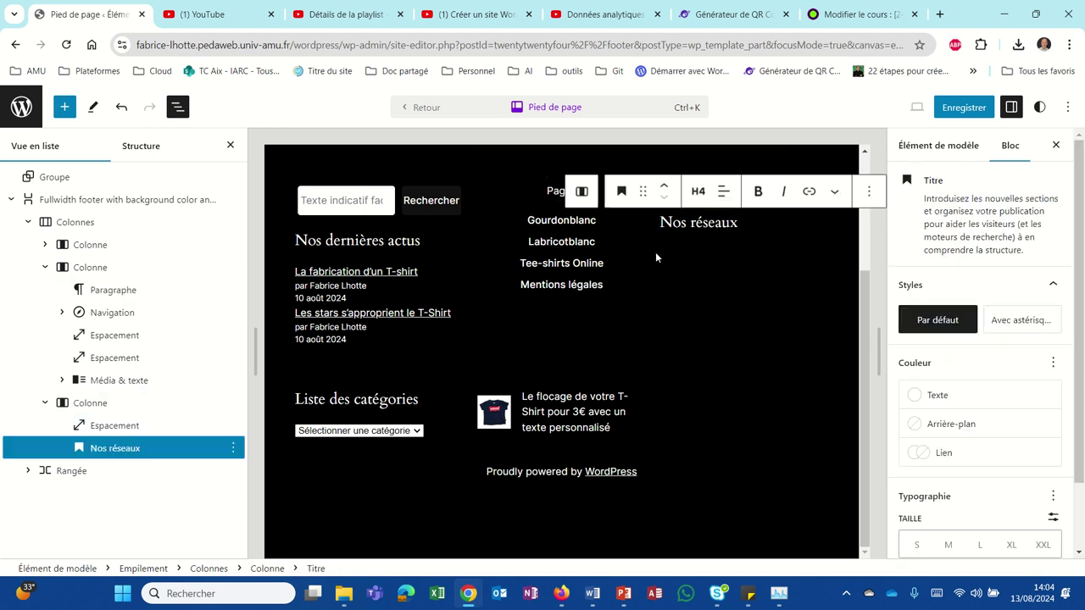
click(540, 190)
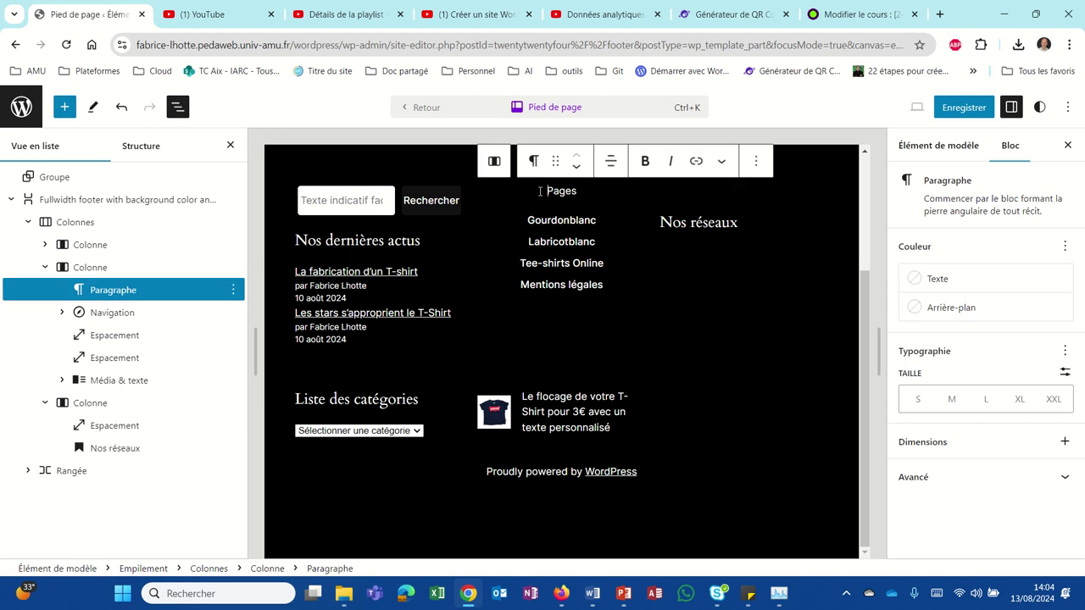
drag(540, 190, 578, 193)
scroll(684, 293, up, 1)
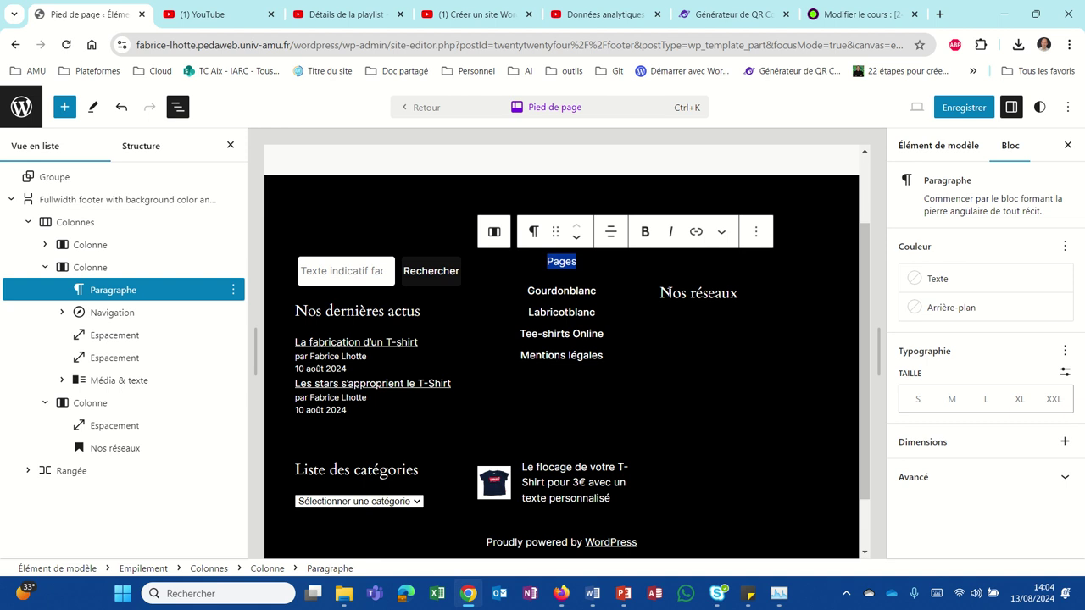
text(No)
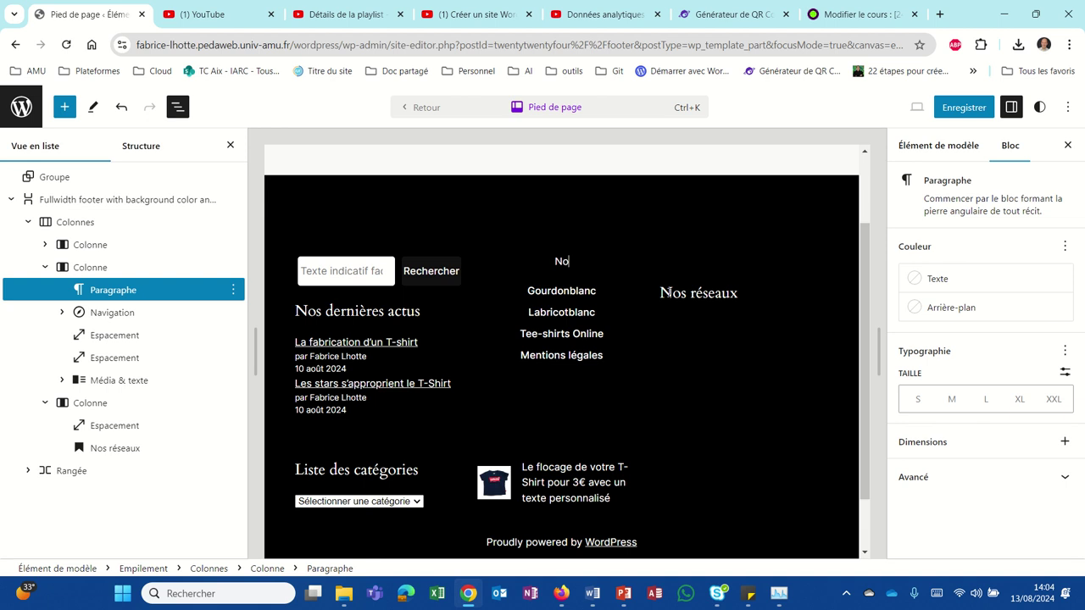
text(s partenaires)
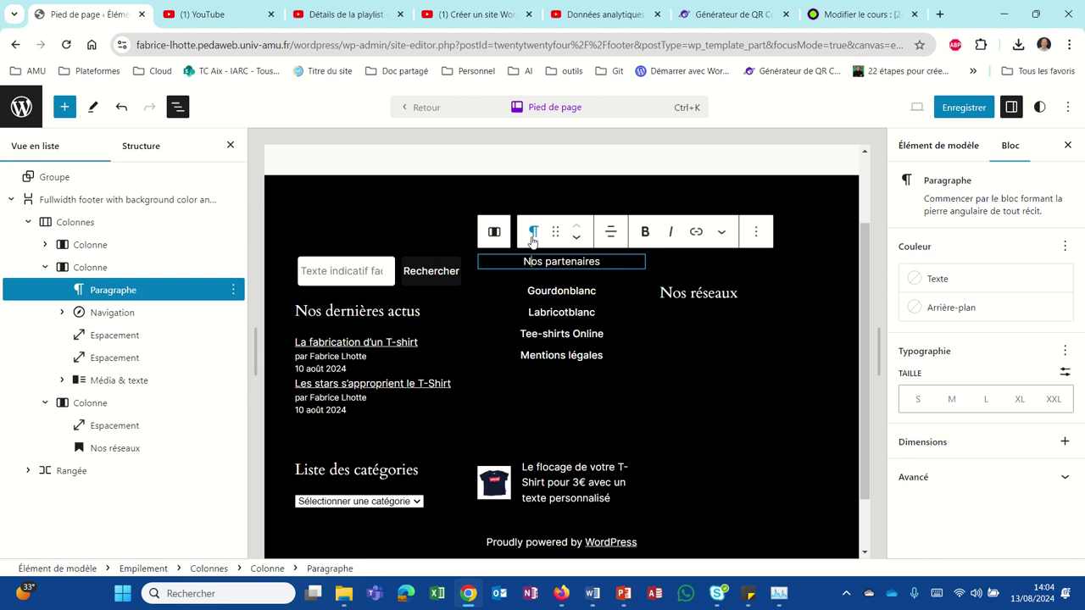
Convert the "Nos partenaires" paragraph to a level 4 heading with the white Base / Deux text colour
click(533, 231)
click(556, 302)
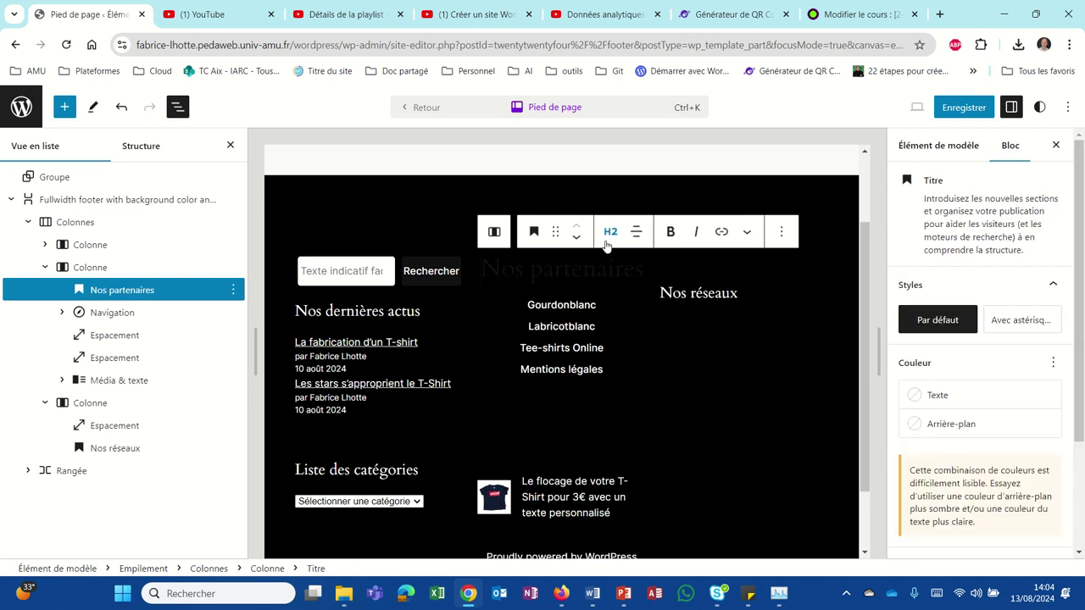
click(607, 234)
click(614, 354)
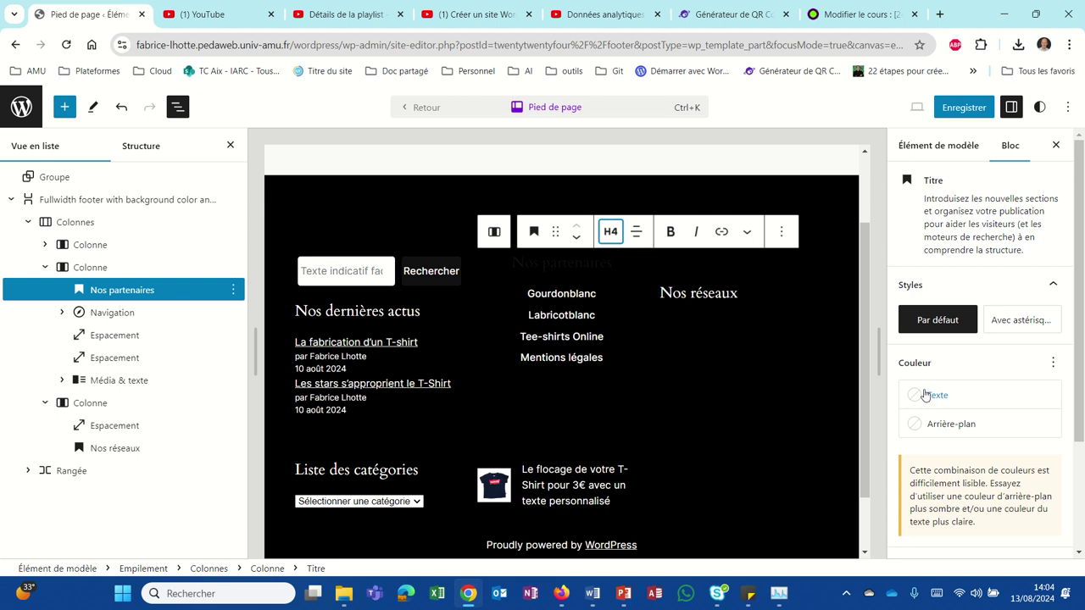
click(926, 396)
click(738, 328)
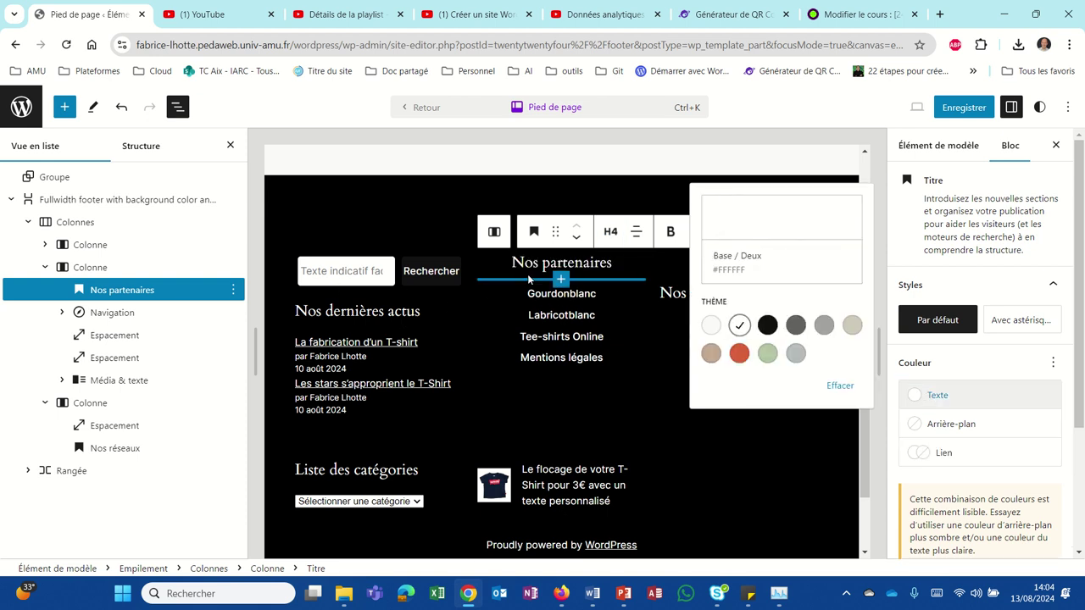
click(561, 336)
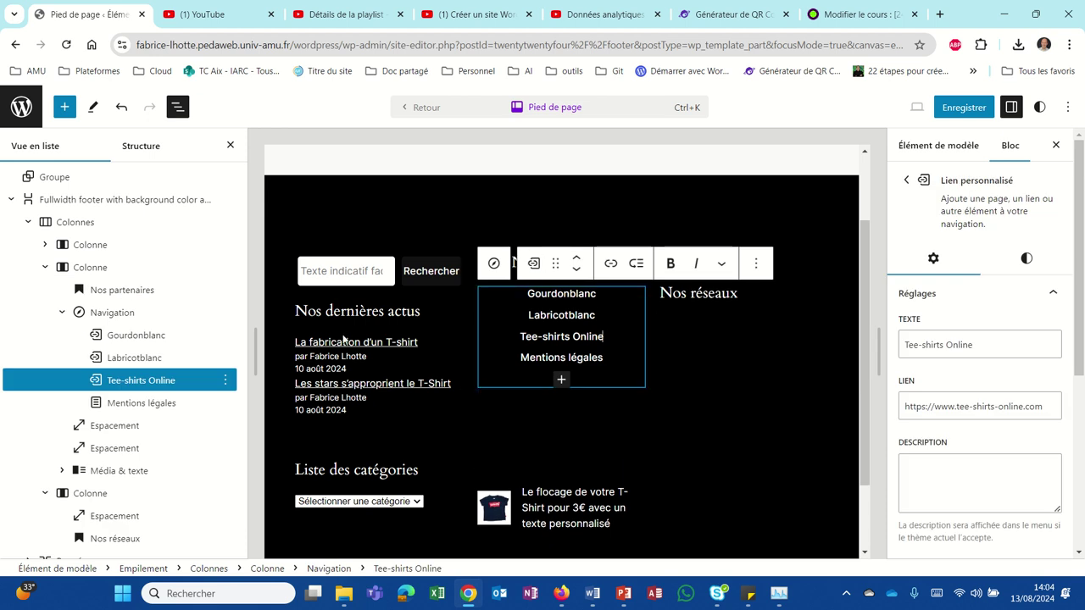
Move the search block in the first footer column below the "Nos dernières actus" heading and the latest posts list
click(401, 280)
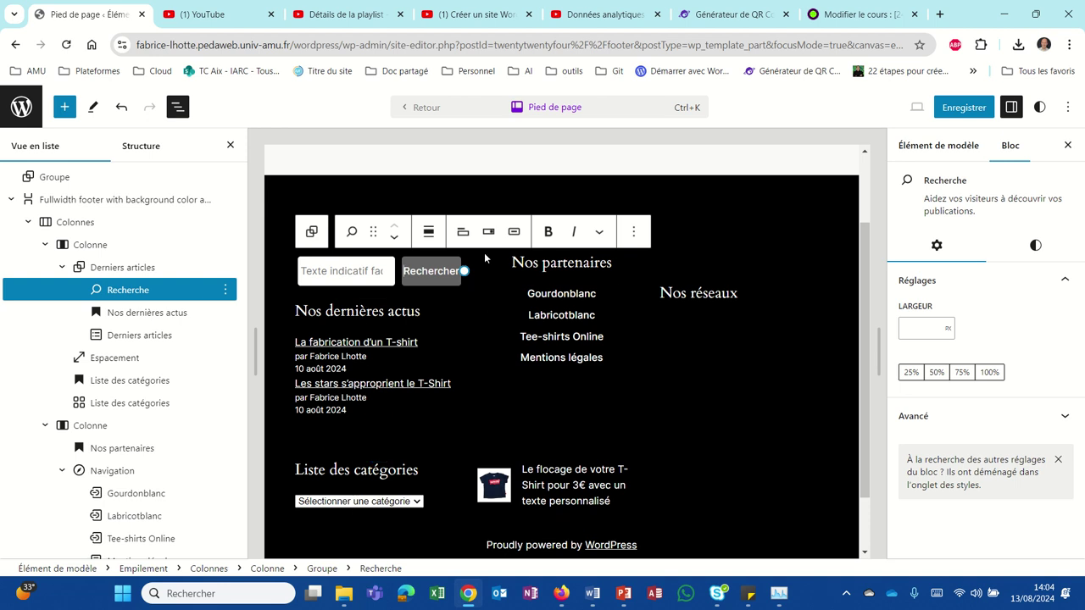
click(394, 239)
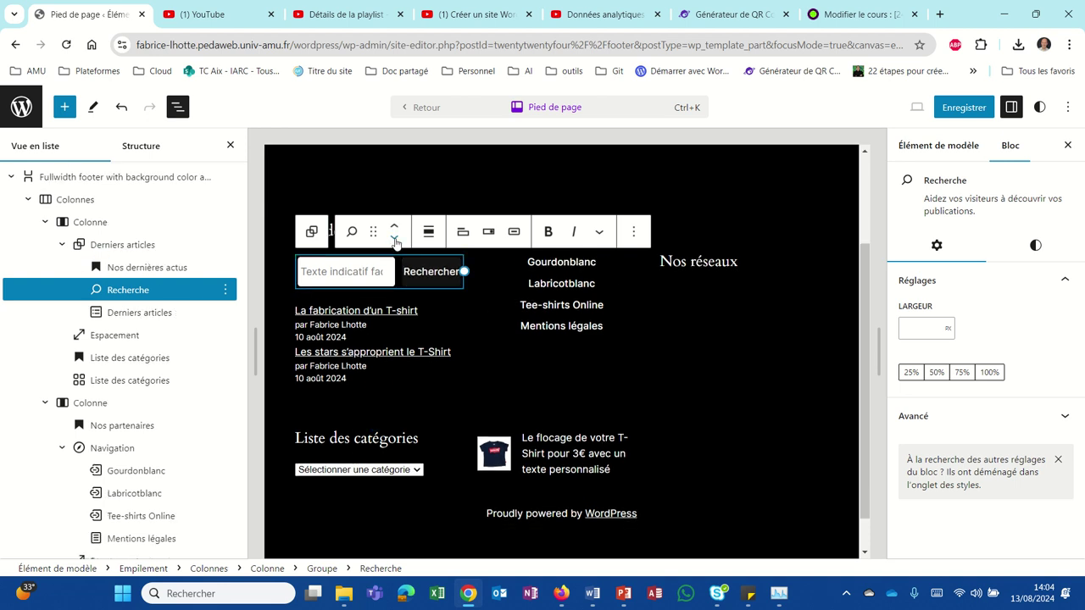
click(394, 240)
click(395, 243)
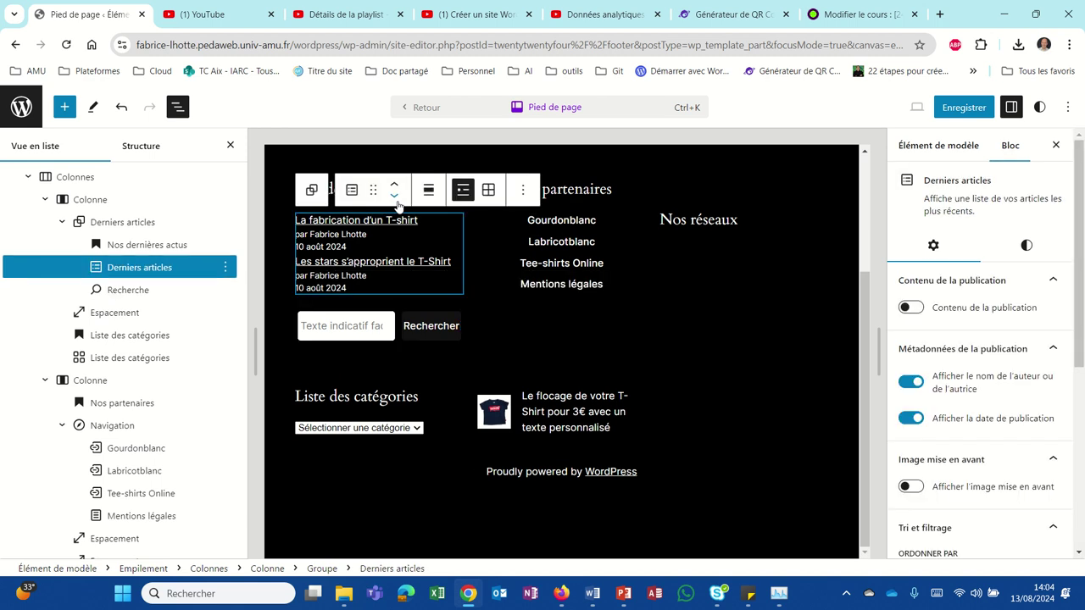
click(396, 201)
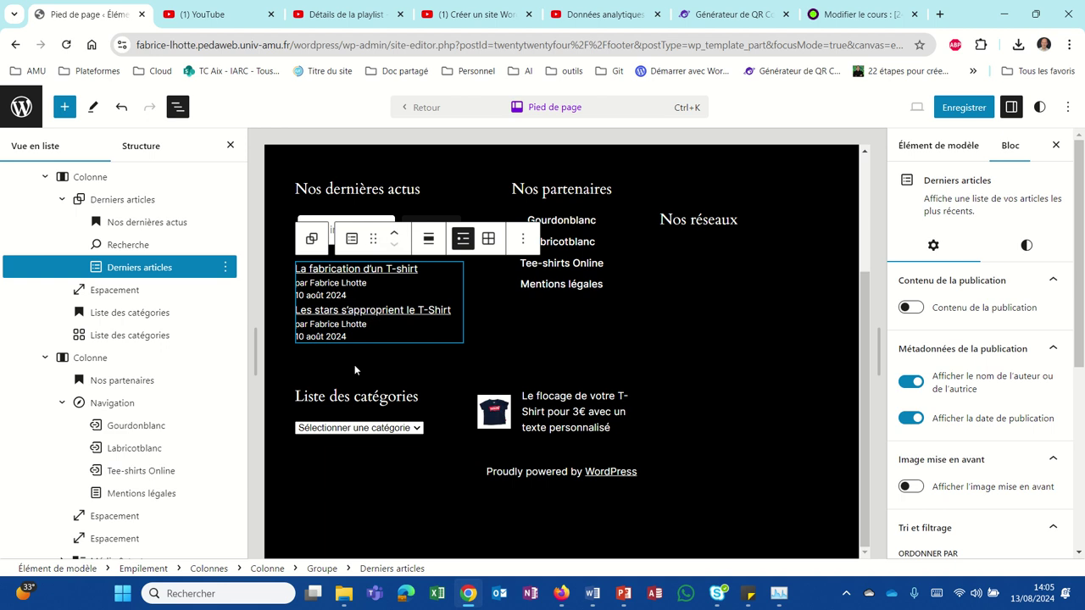
click(395, 235)
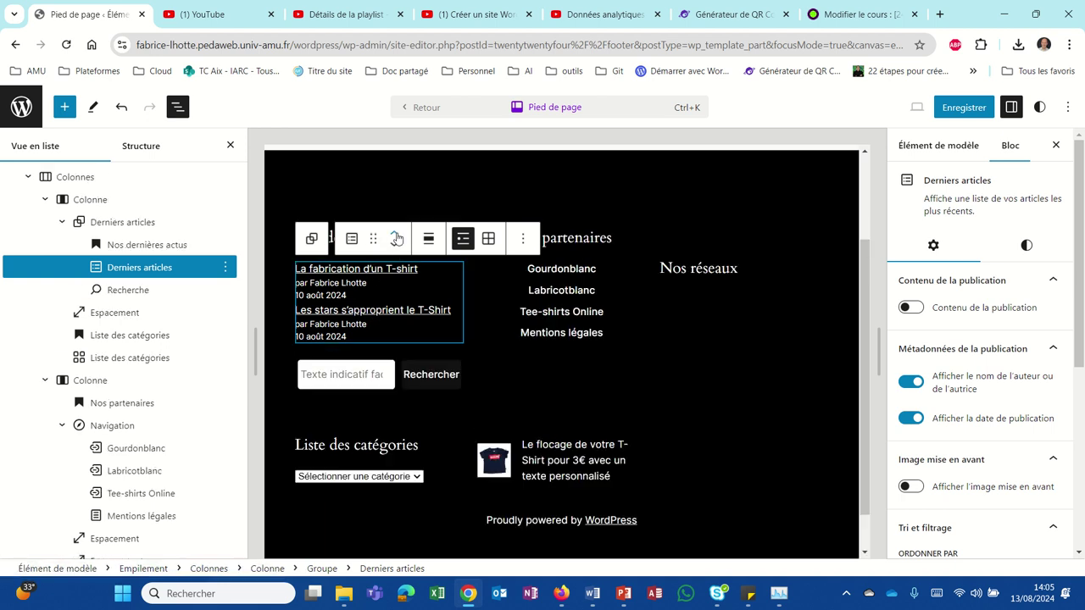
click(394, 249)
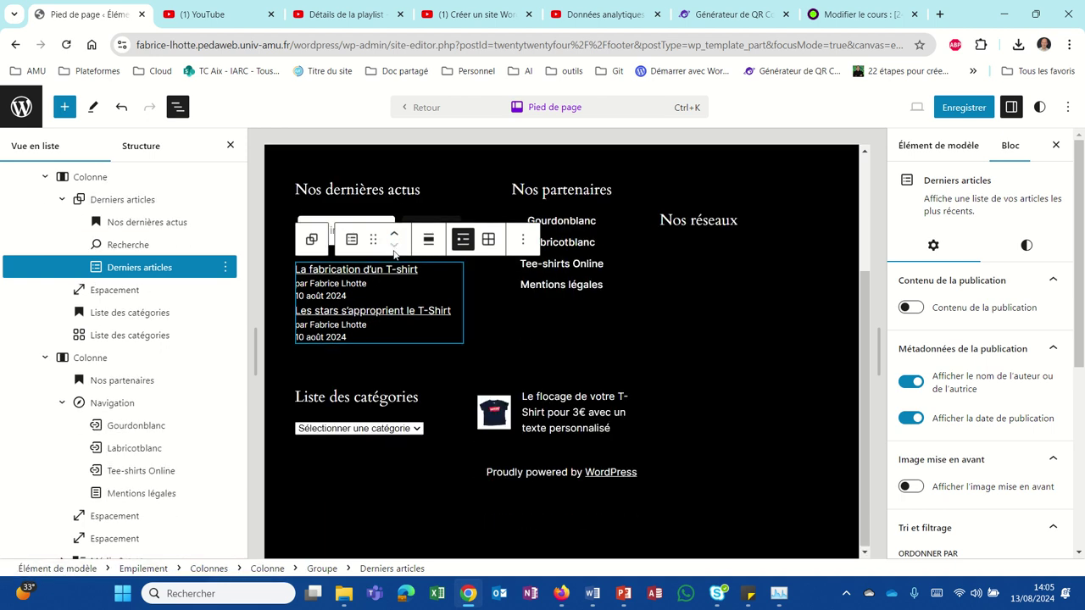
click(394, 234)
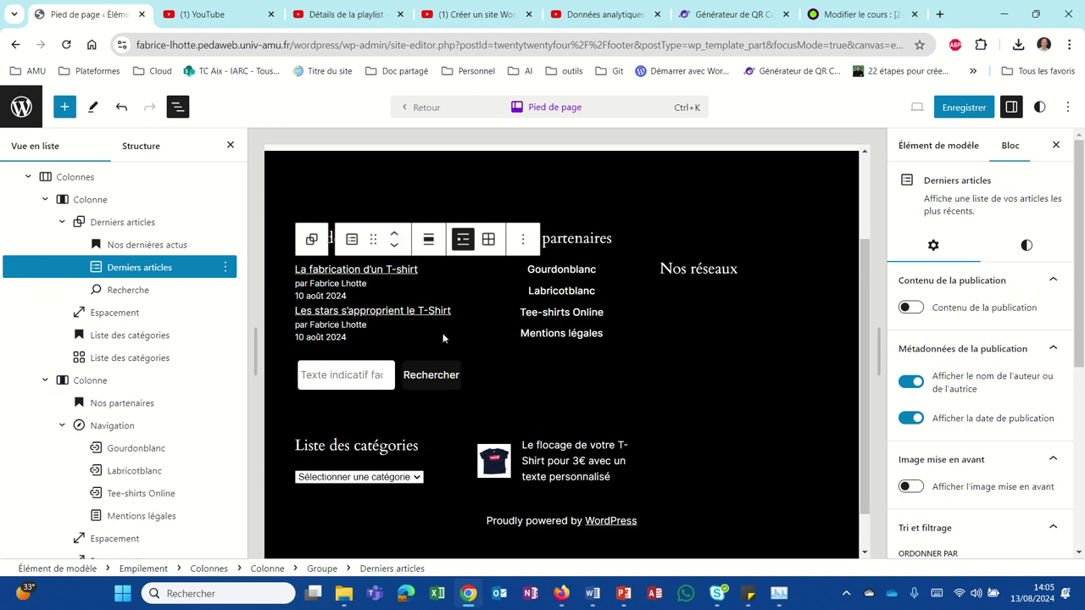
Insert an "Icônes de réseaux sociaux" block below the "Nos réseaux" heading in the third column
click(700, 213)
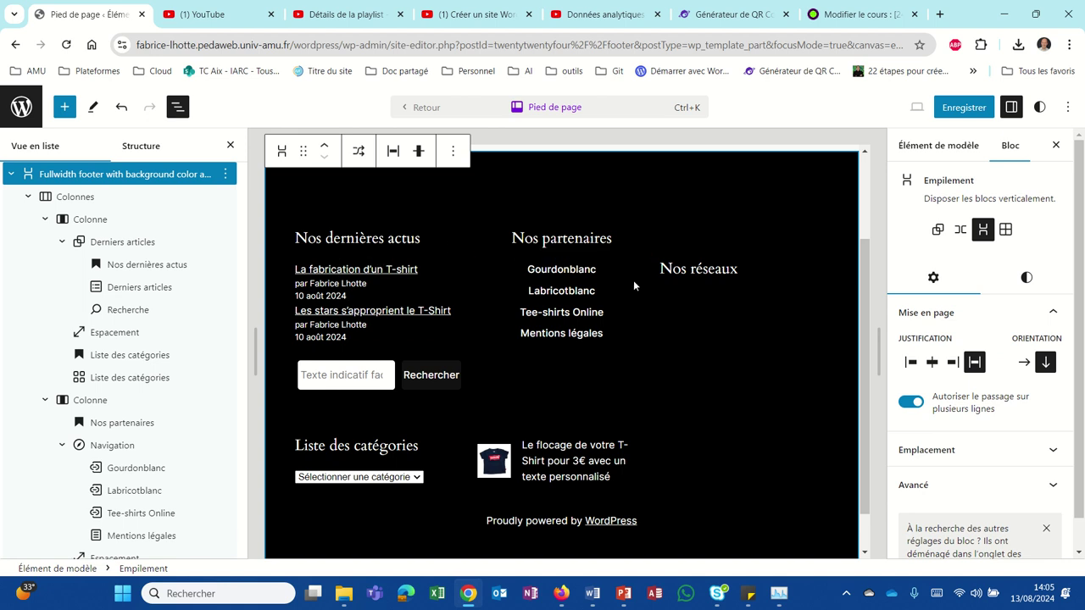
click(726, 275)
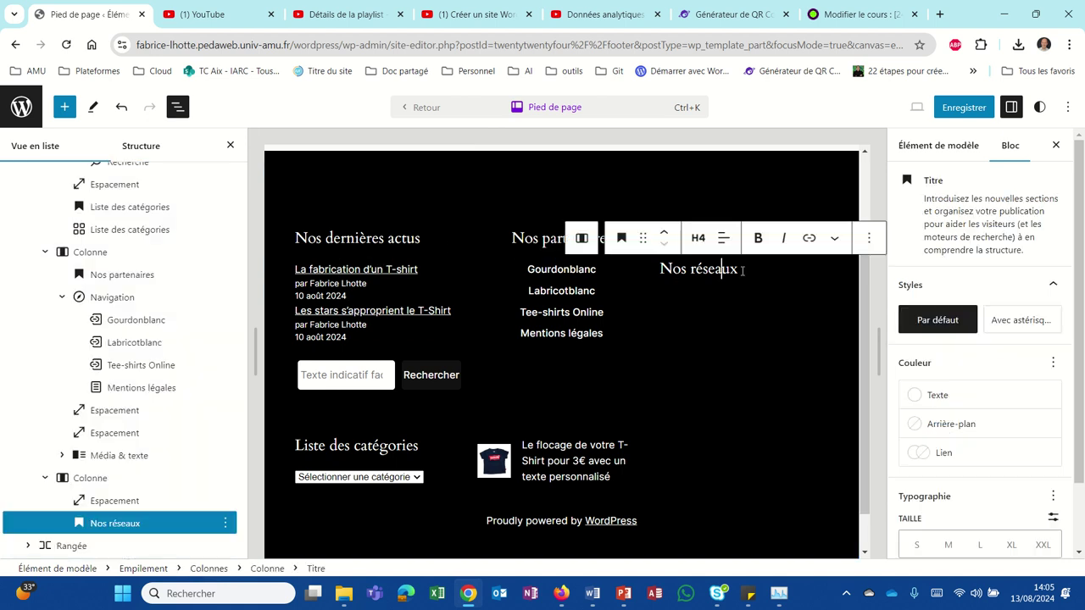
key(Return)
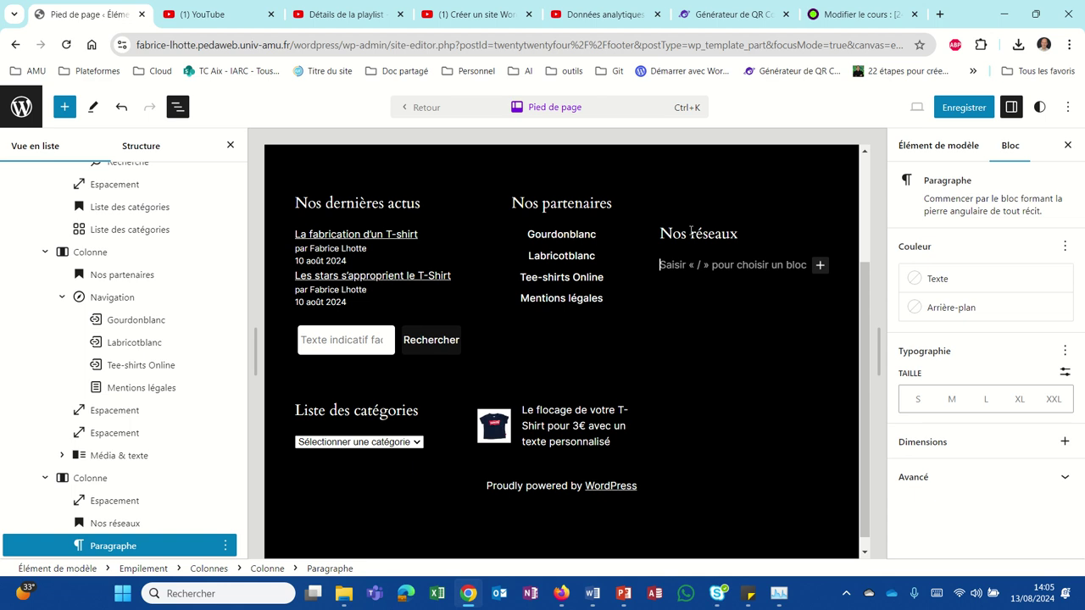
text(/)
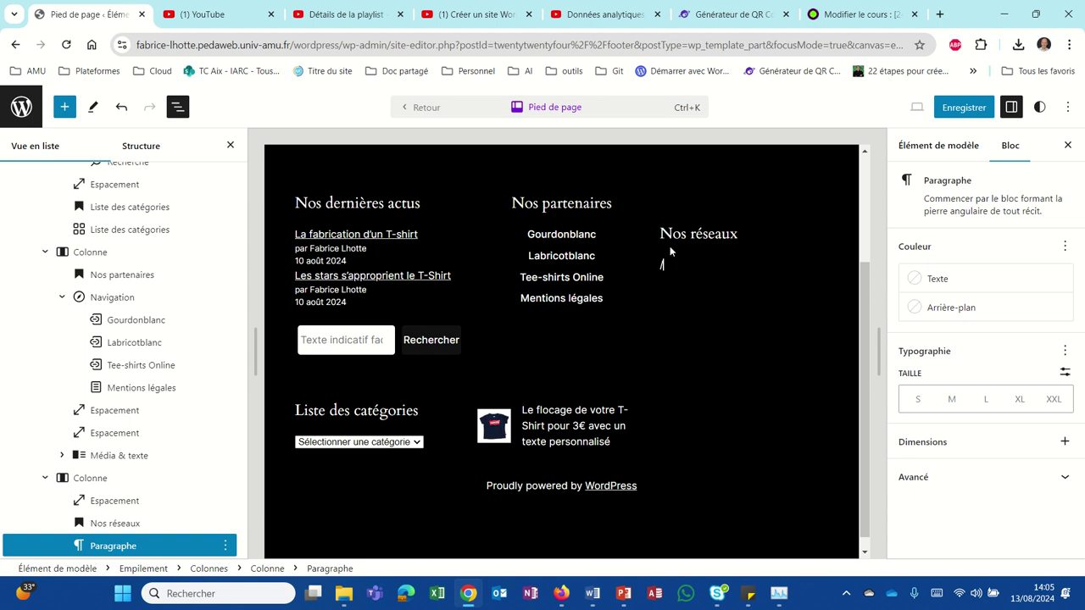
text(ré)
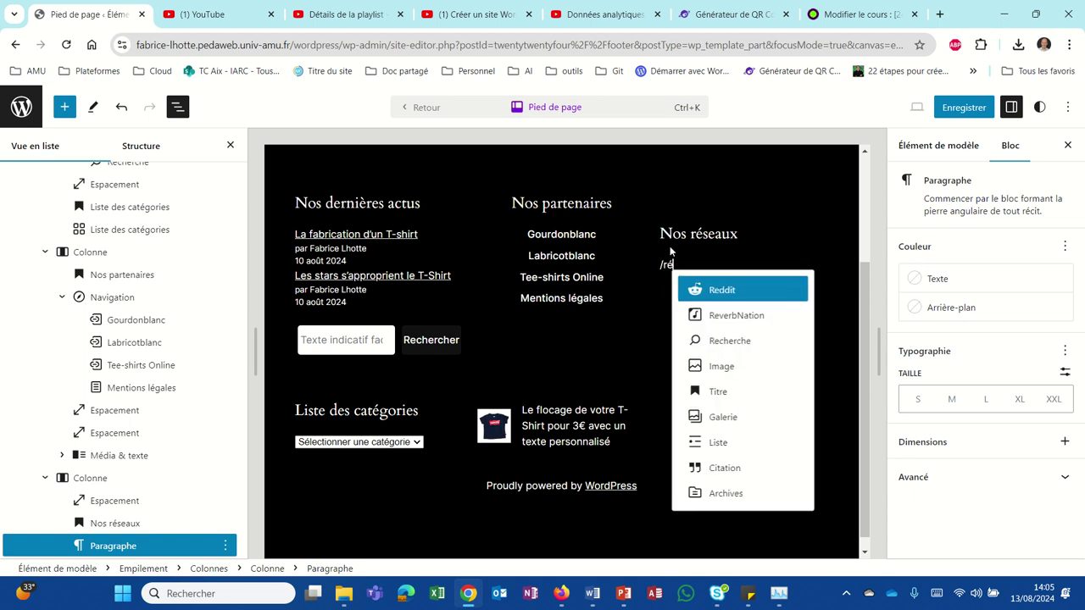
text(e)
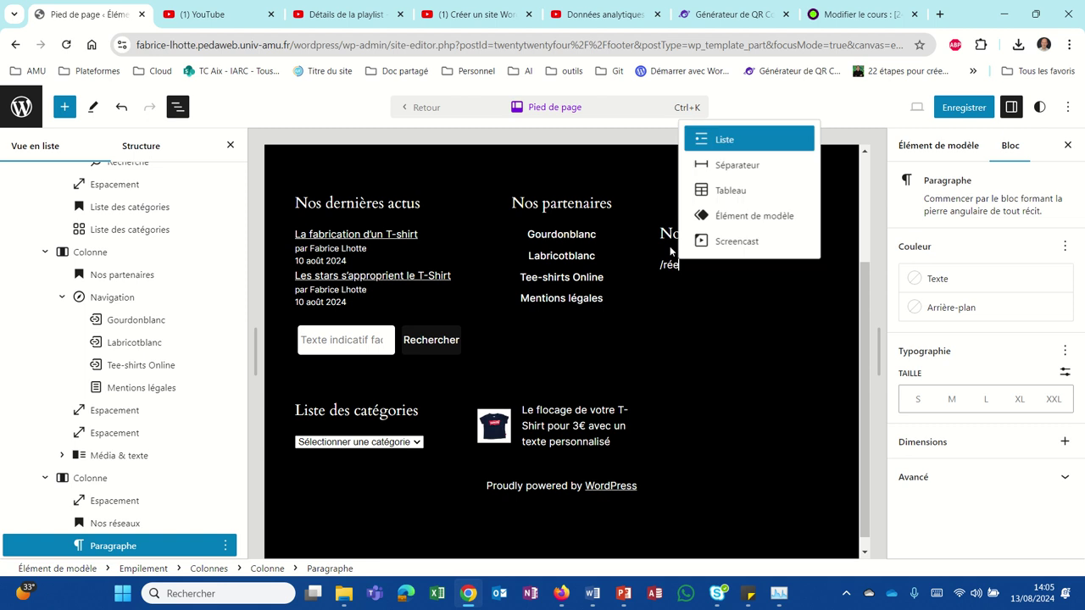
key(BackSpace)
key(BackSpace)
key(BackSpace)
text(ico)
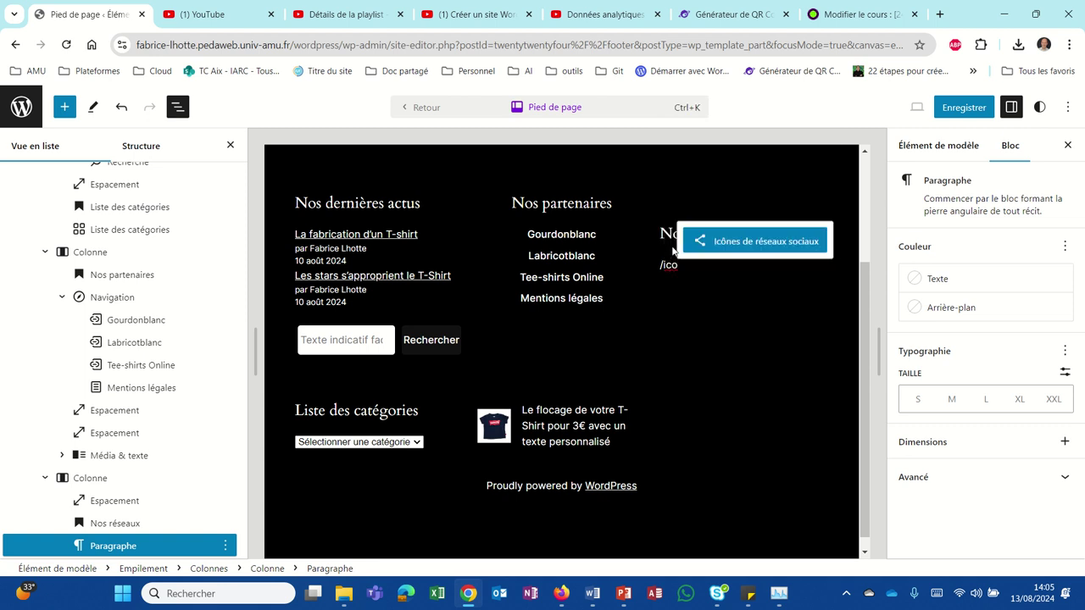
click(749, 244)
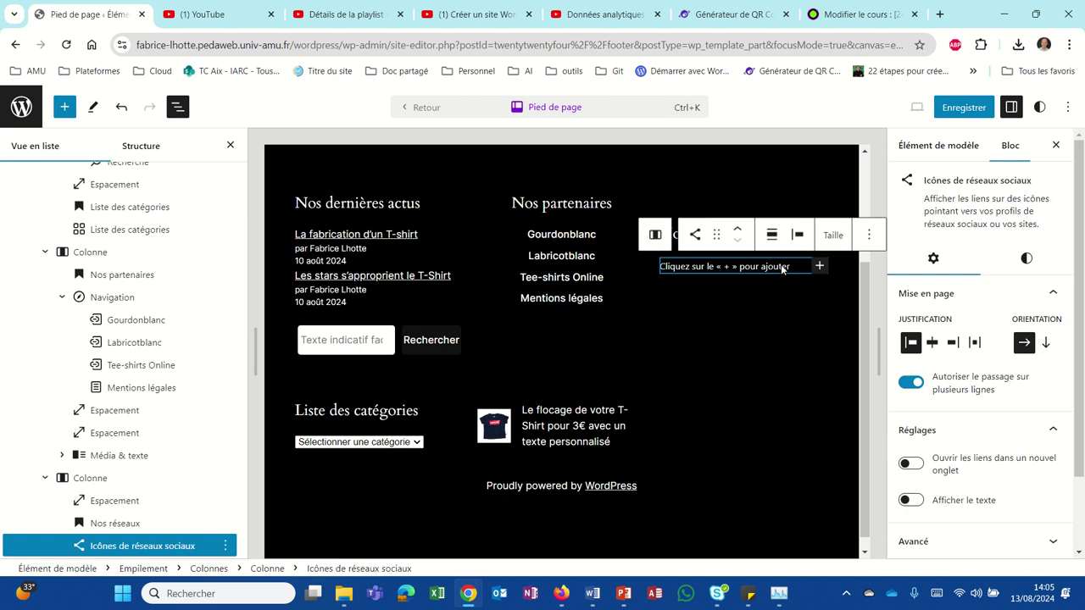
Add TikTok, Snapchat, Instagram and Facebook icons, in that order, to the social icons block
click(817, 267)
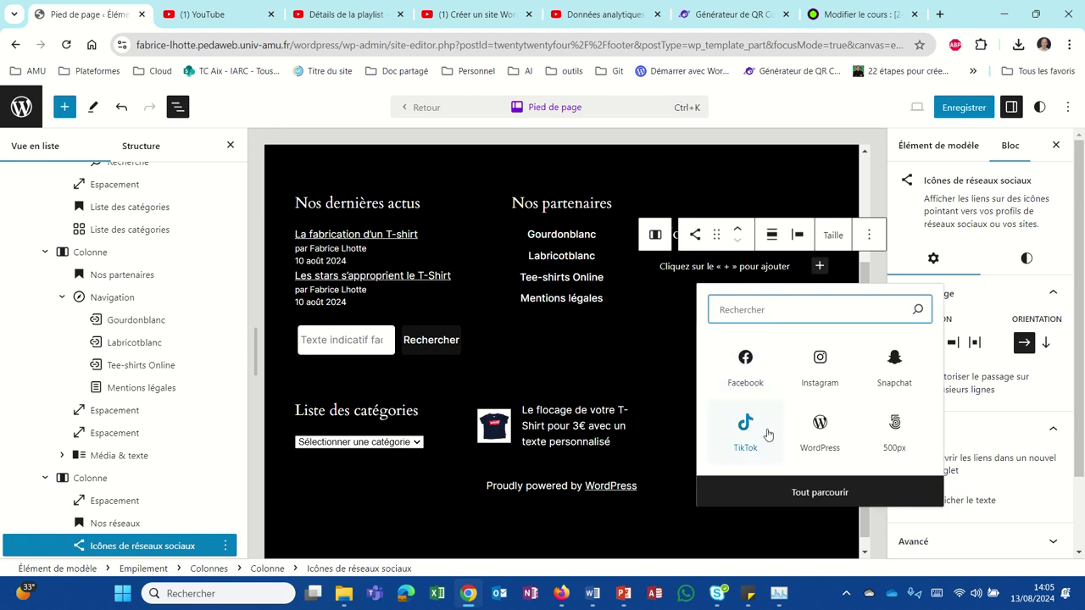
click(745, 424)
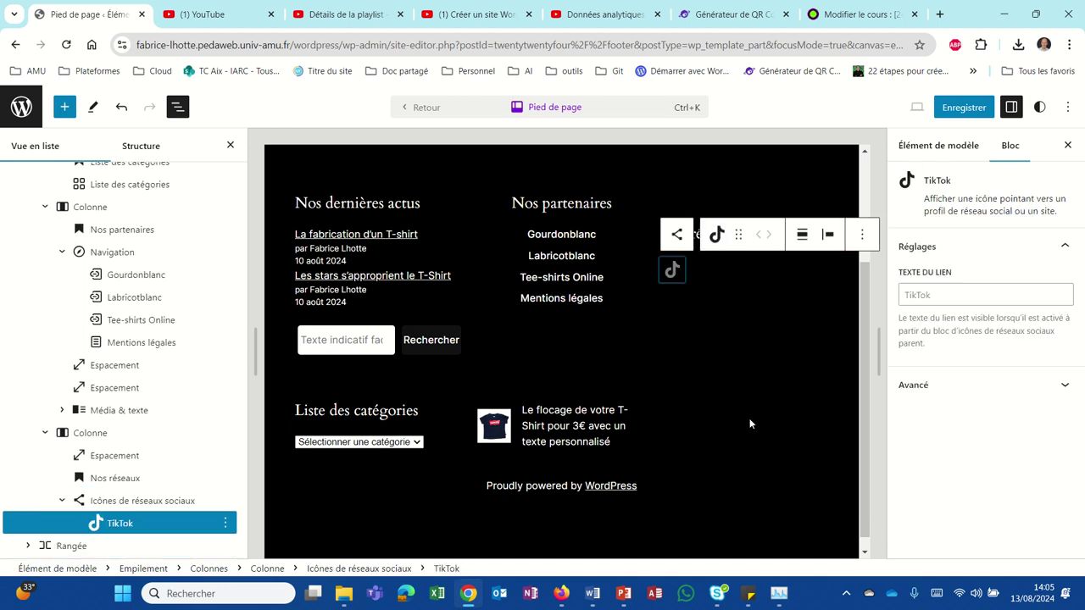
click(684, 284)
click(819, 273)
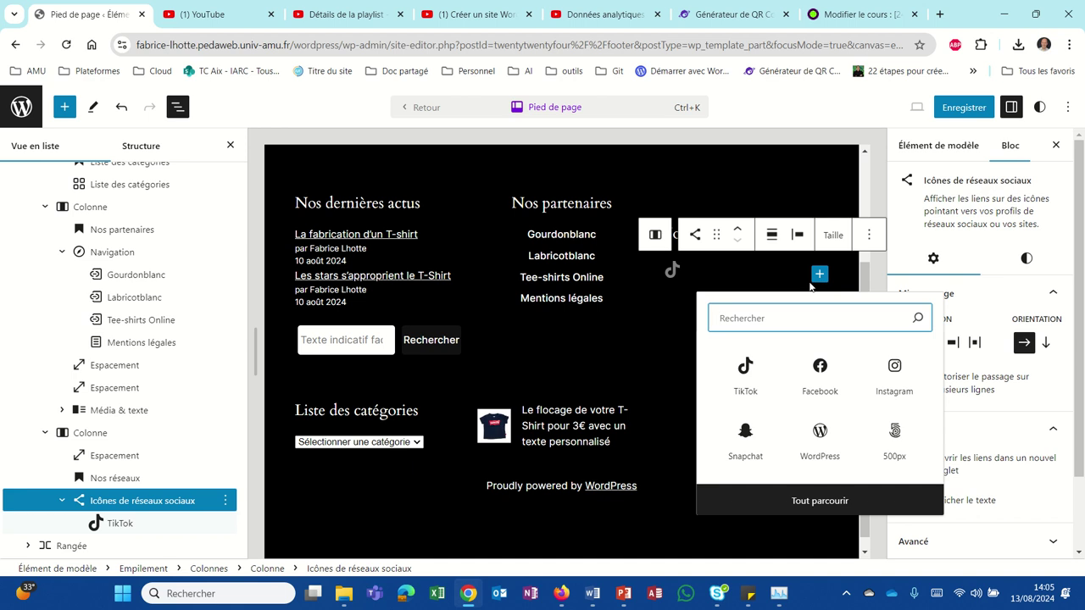
click(744, 432)
click(734, 272)
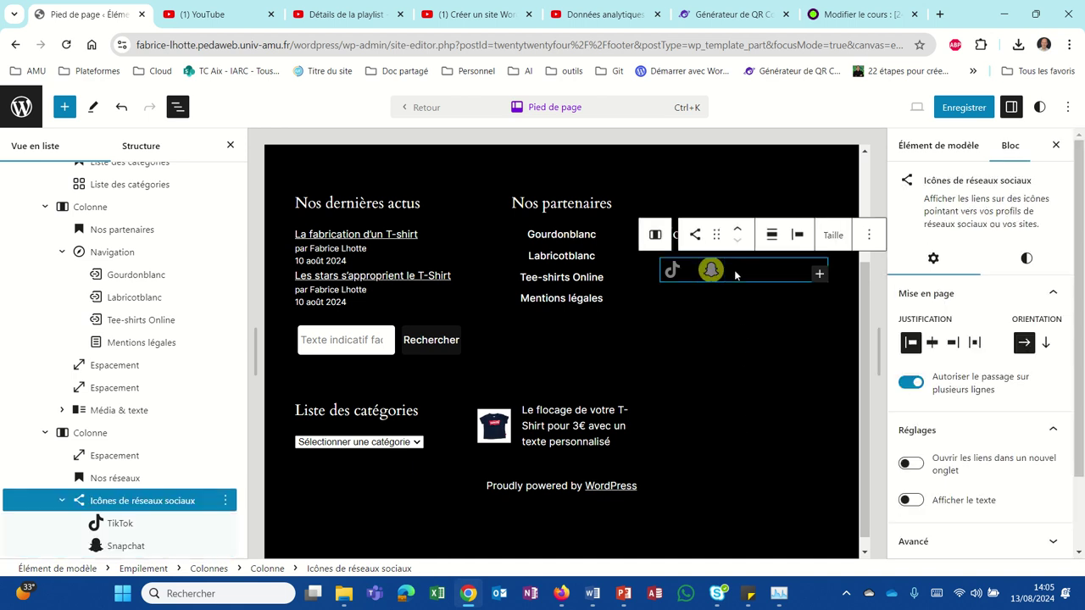
click(819, 274)
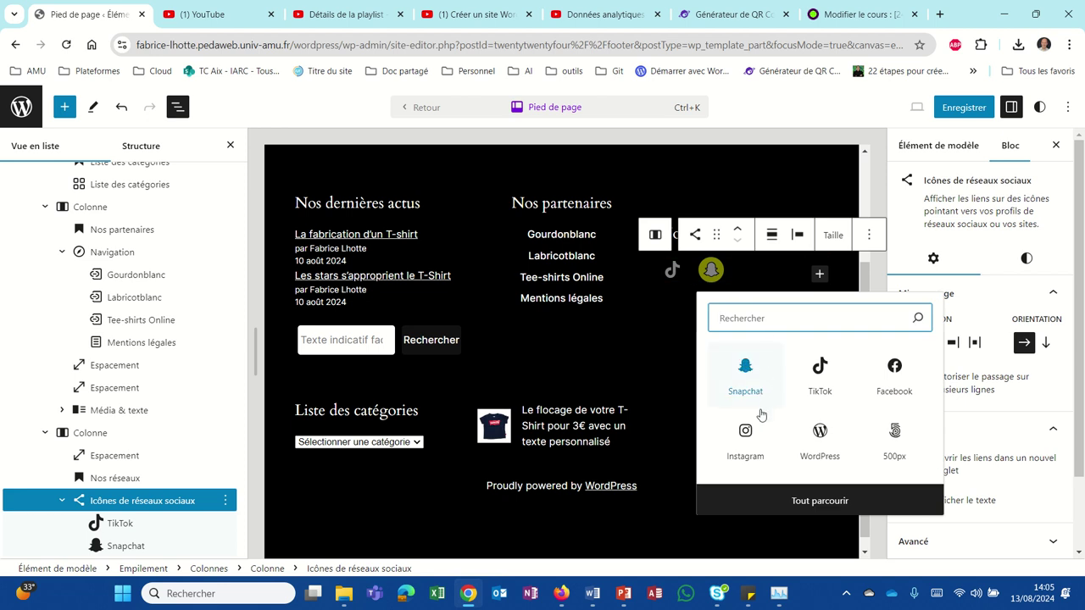
click(746, 430)
click(816, 273)
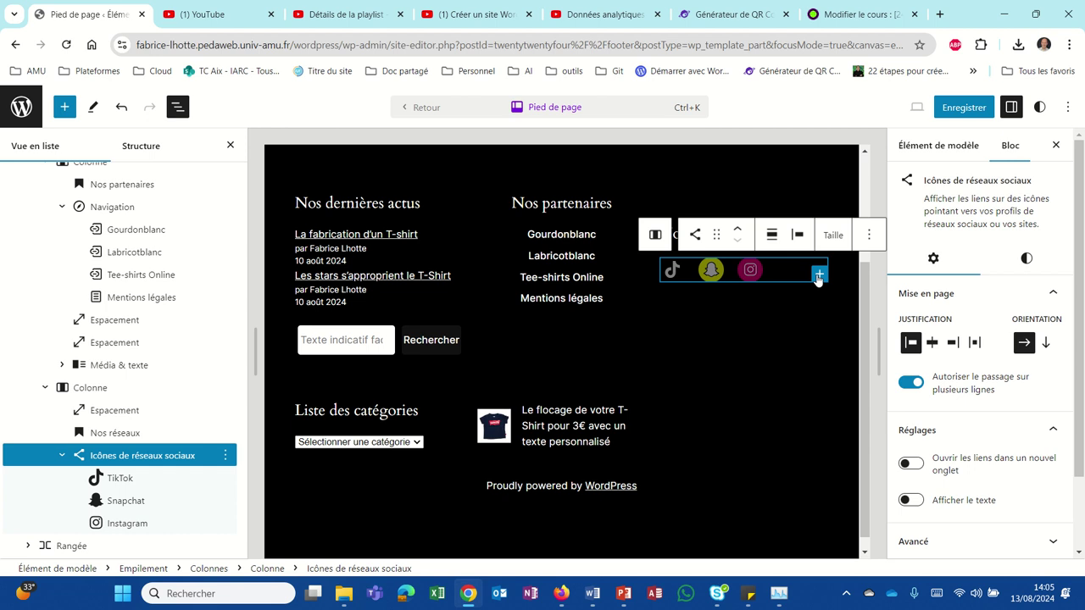
click(818, 274)
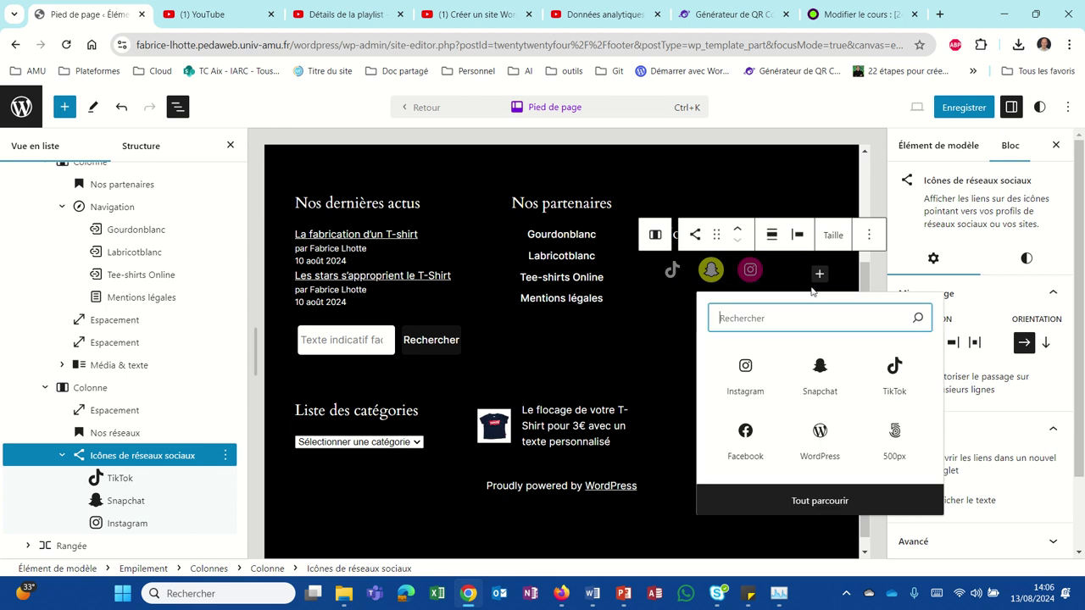
click(752, 421)
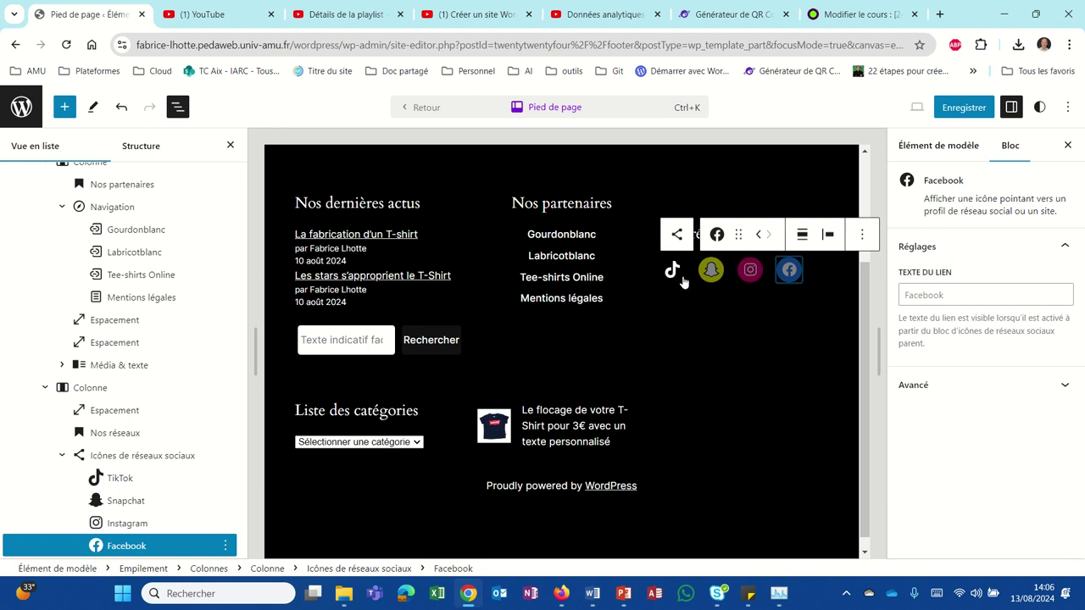
Set the placeholder link "#" on each of the TikTok, Snapchat, Instagram and Facebook icons
click(683, 279)
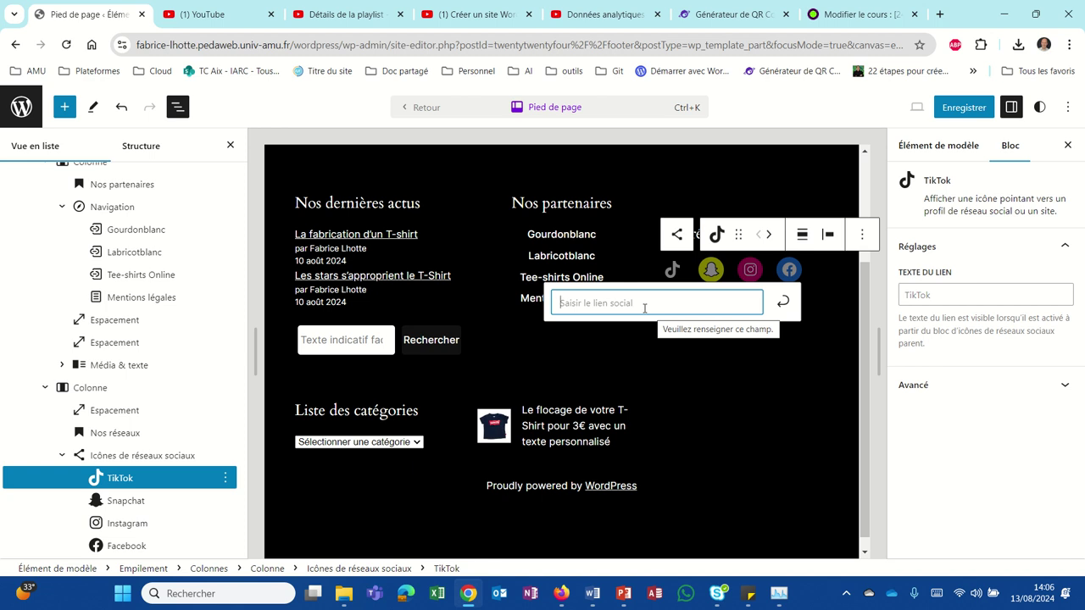
text(#)
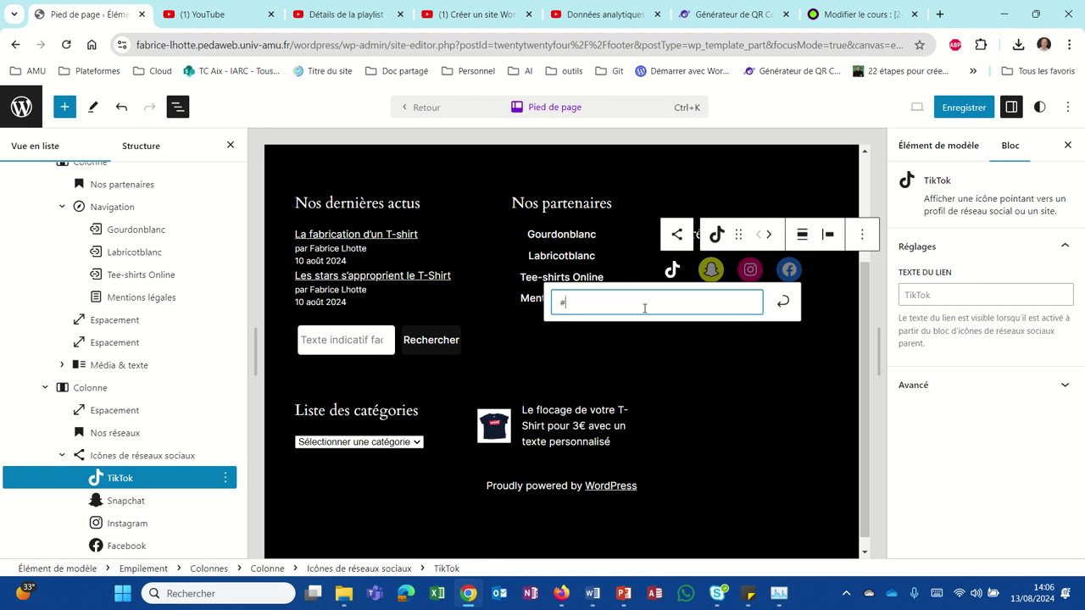
click(696, 379)
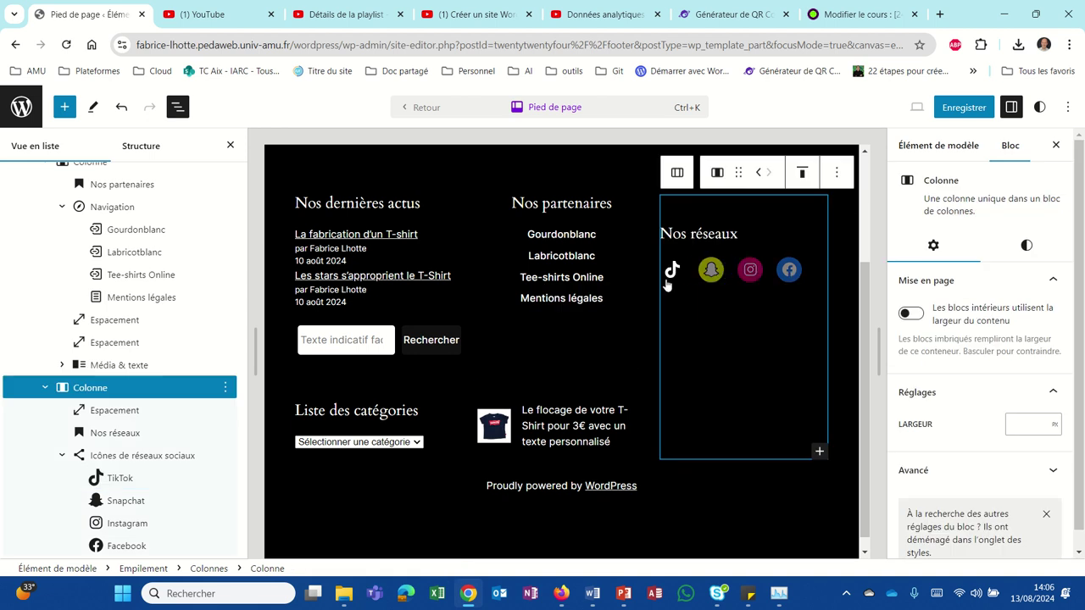
click(711, 271)
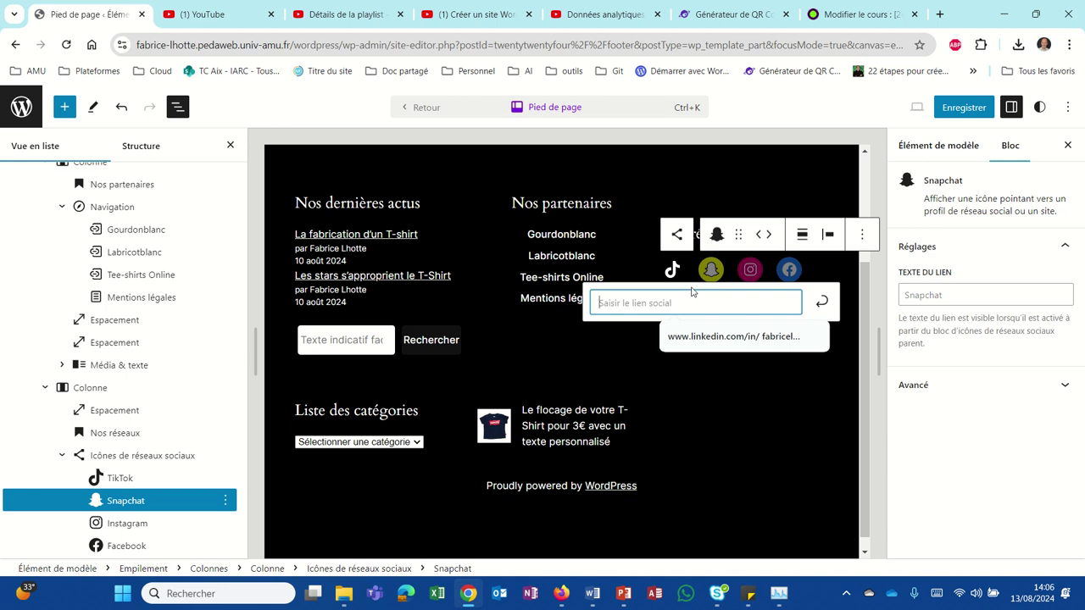
text(#)
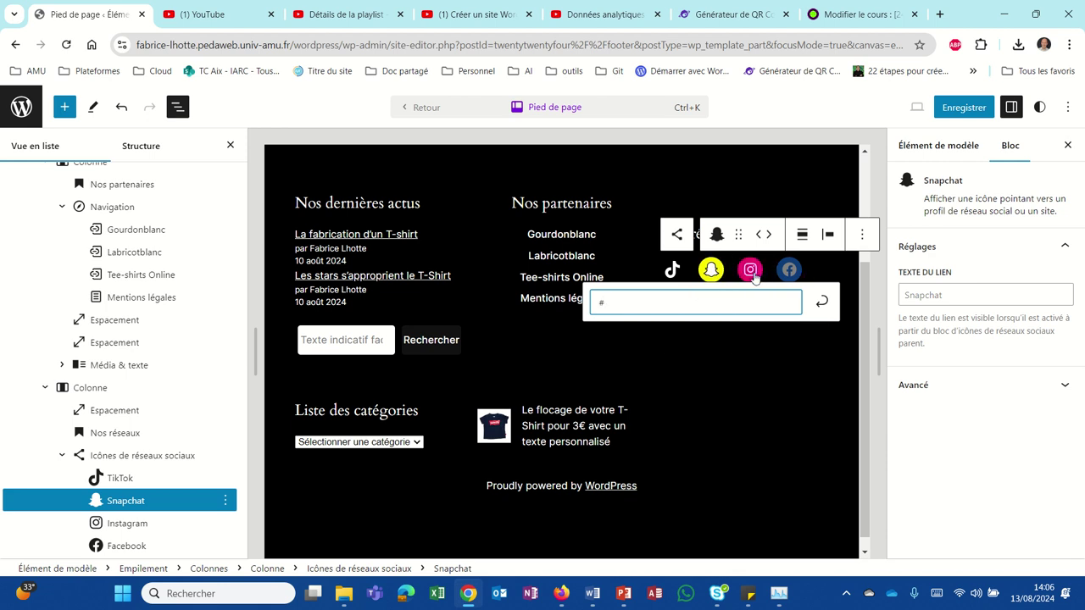
click(750, 269)
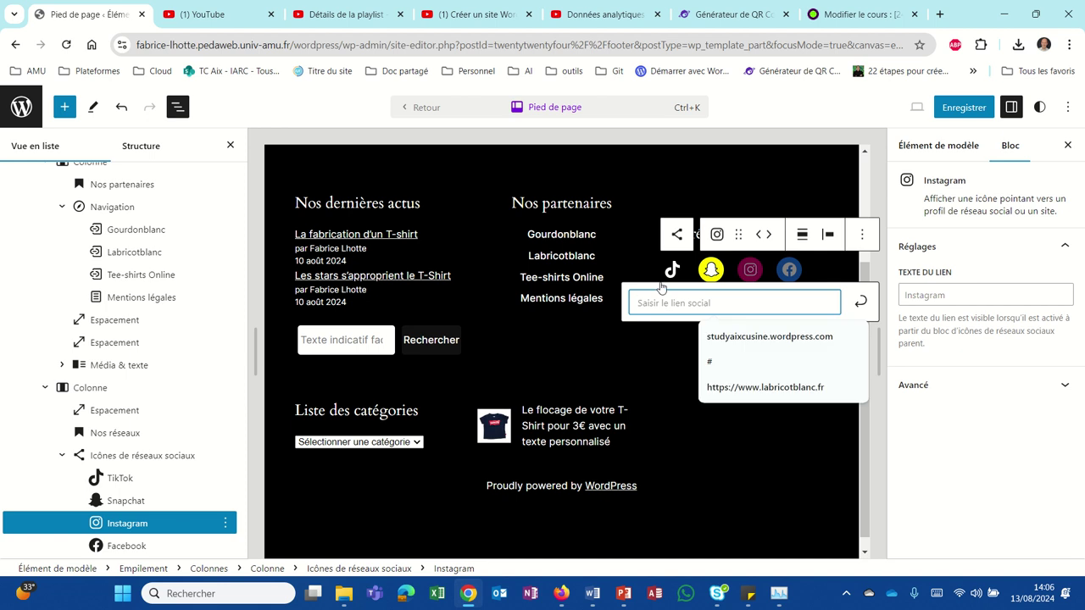
text(#)
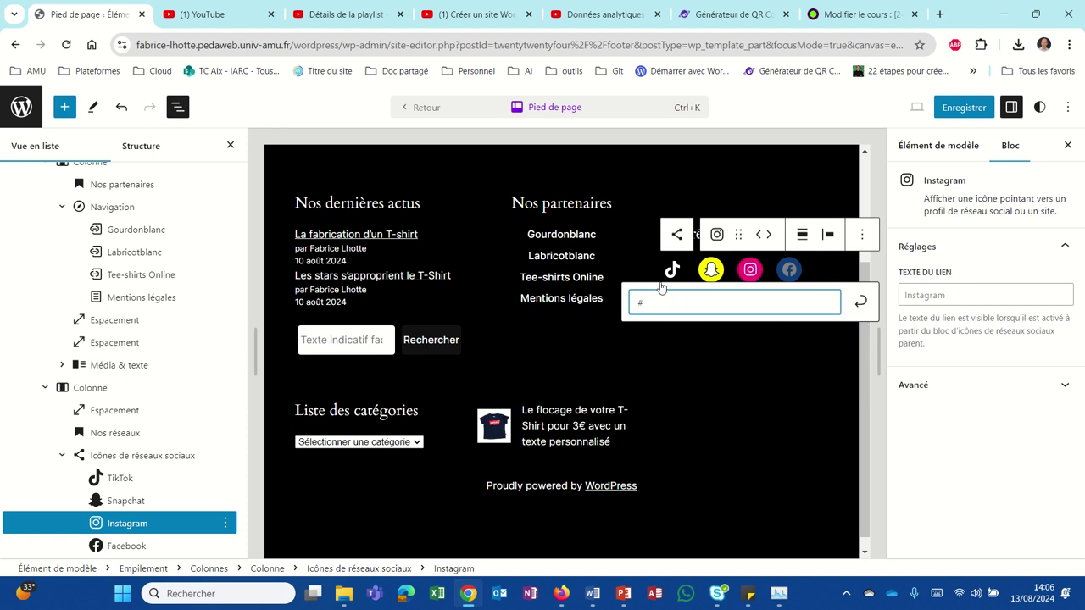
click(789, 269)
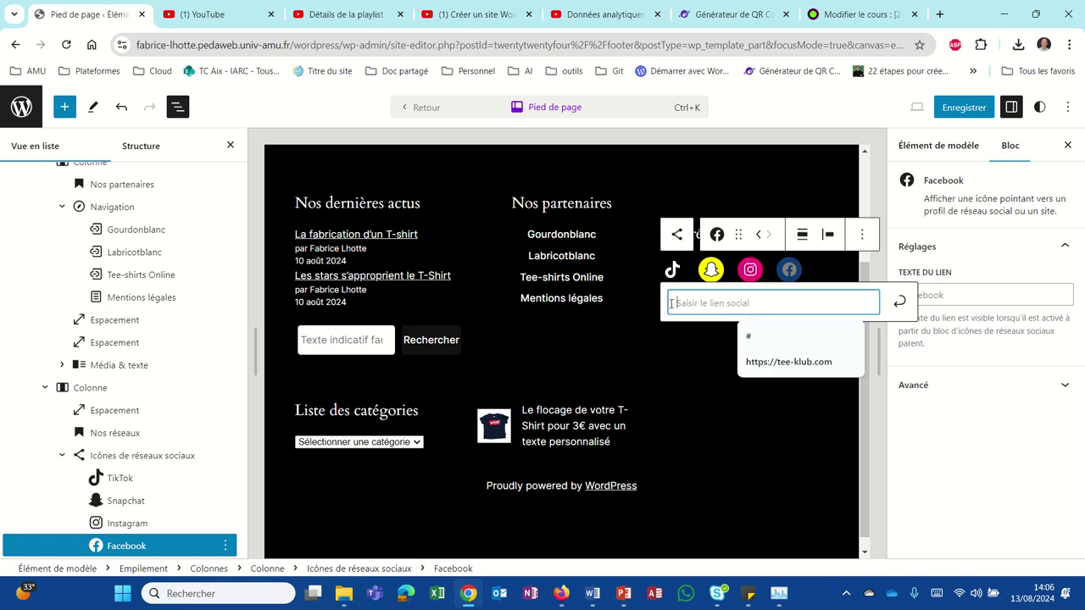
text(#)
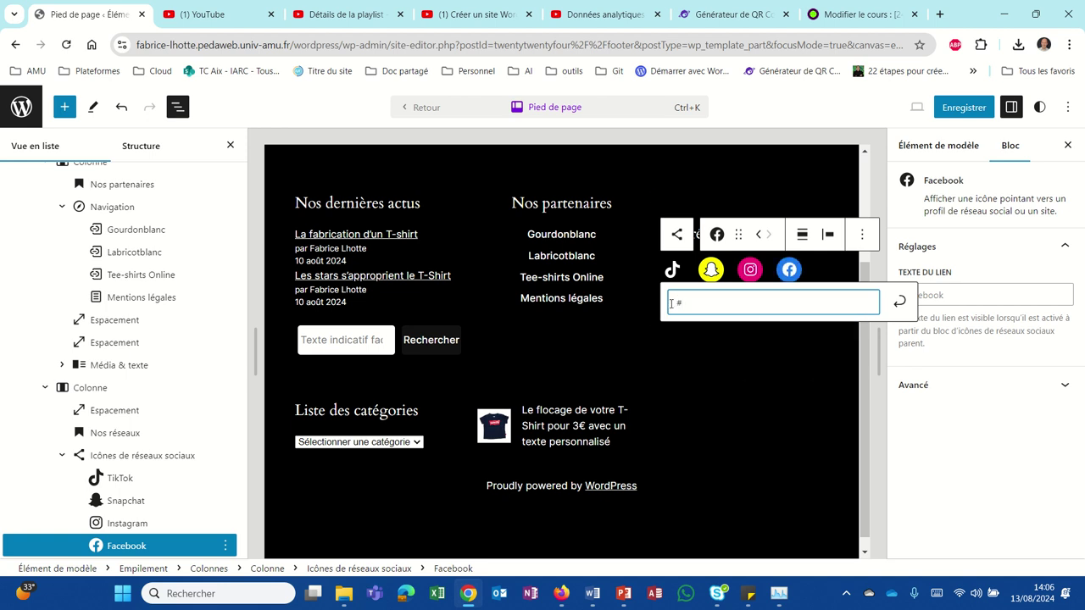
click(733, 349)
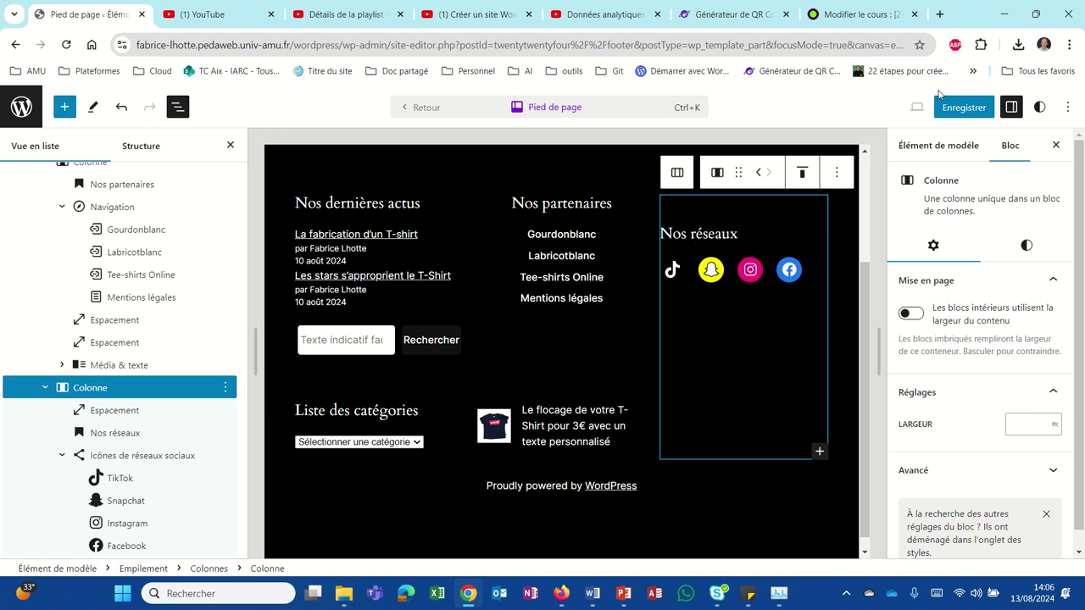
Save the footer template part and reload the TeeVogue Store home page in Firefox
click(948, 112)
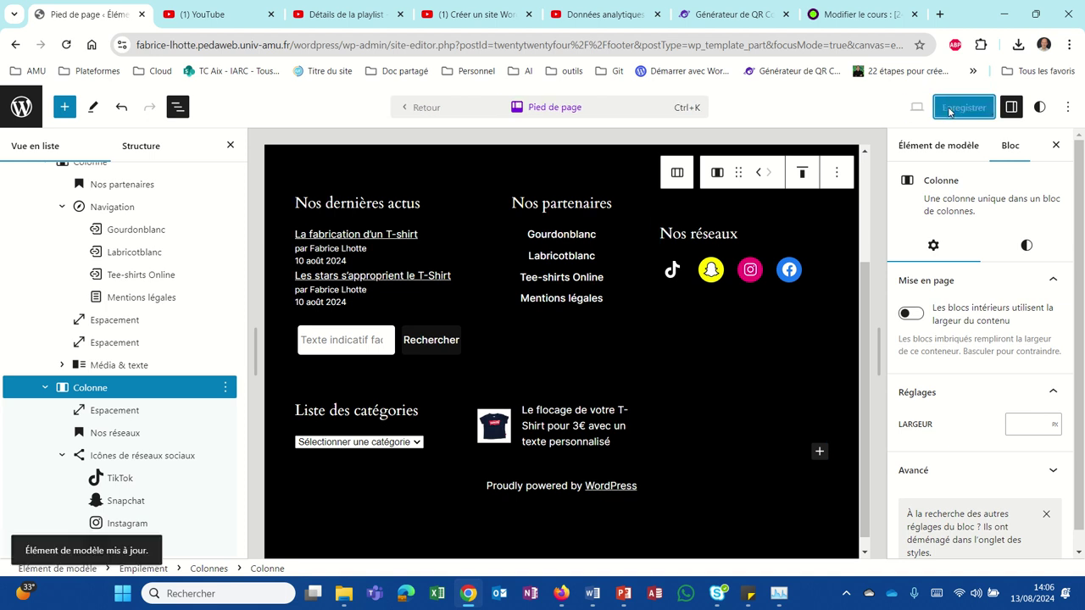
click(561, 594)
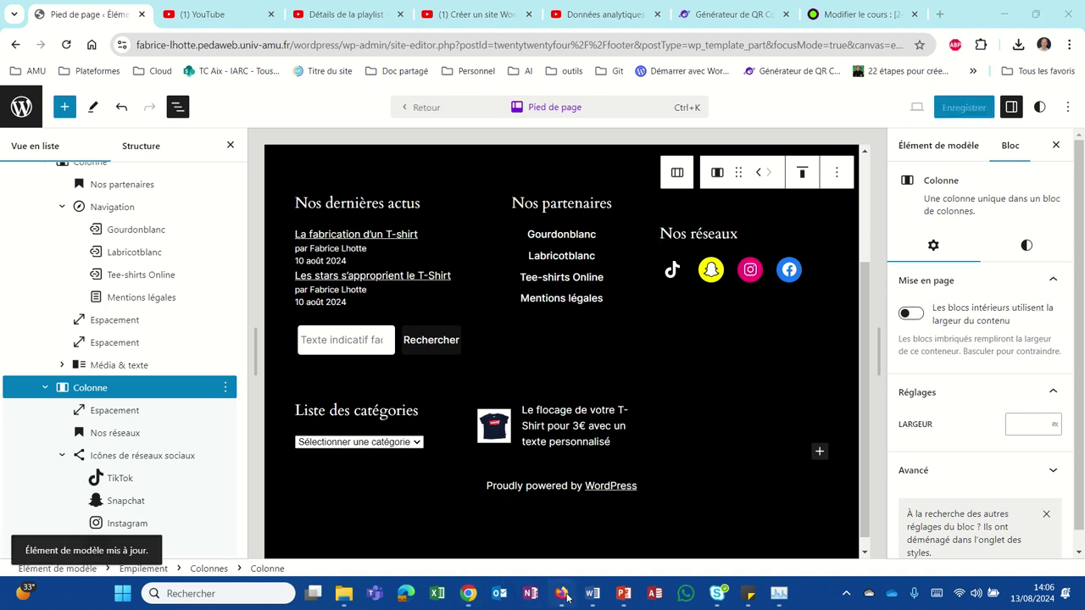
click(68, 45)
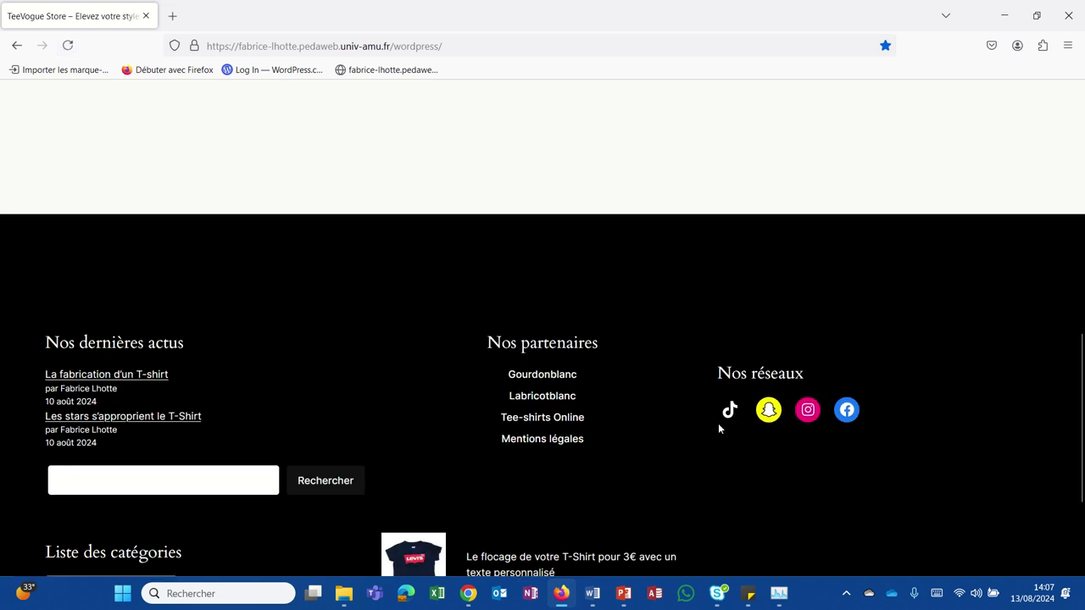
Test the social icons in the published footer, going from TikTok through Snapchat and Instagram to Facebook
click(732, 415)
key(Tab)
key(Tab)
key(Tab)
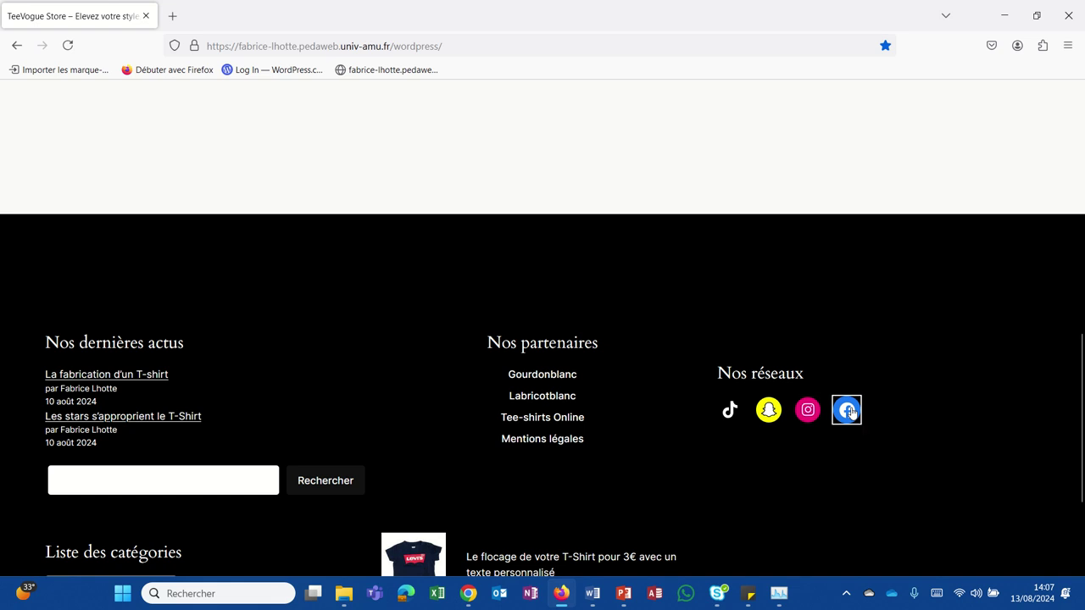